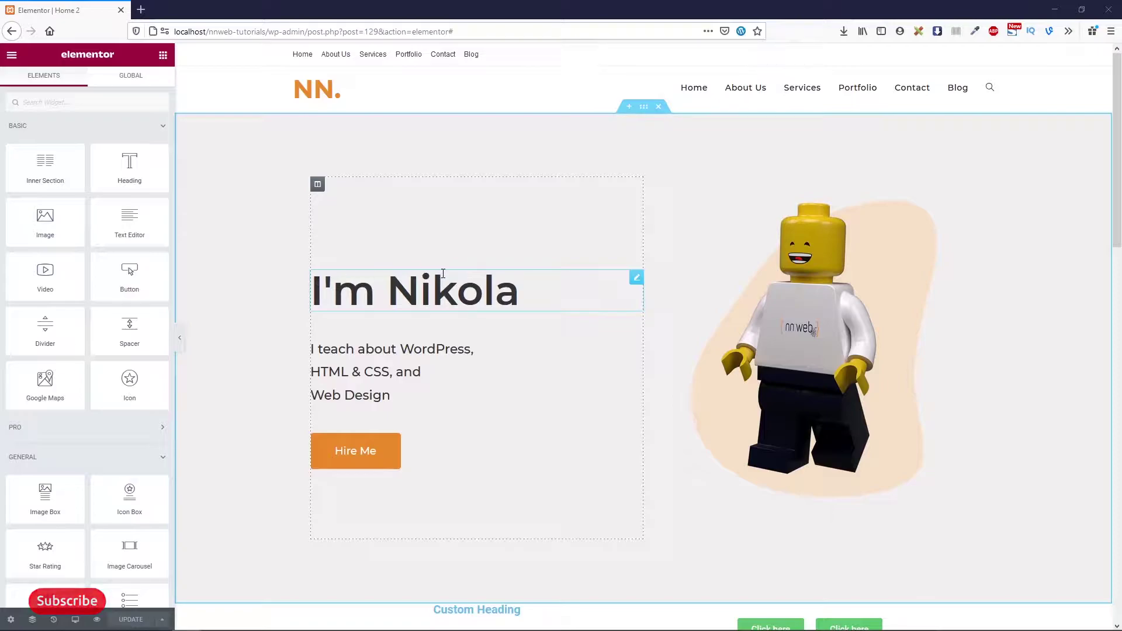
Delete the Naša Misija, empty grey and orange sections below the hero
left_click(644, 107)
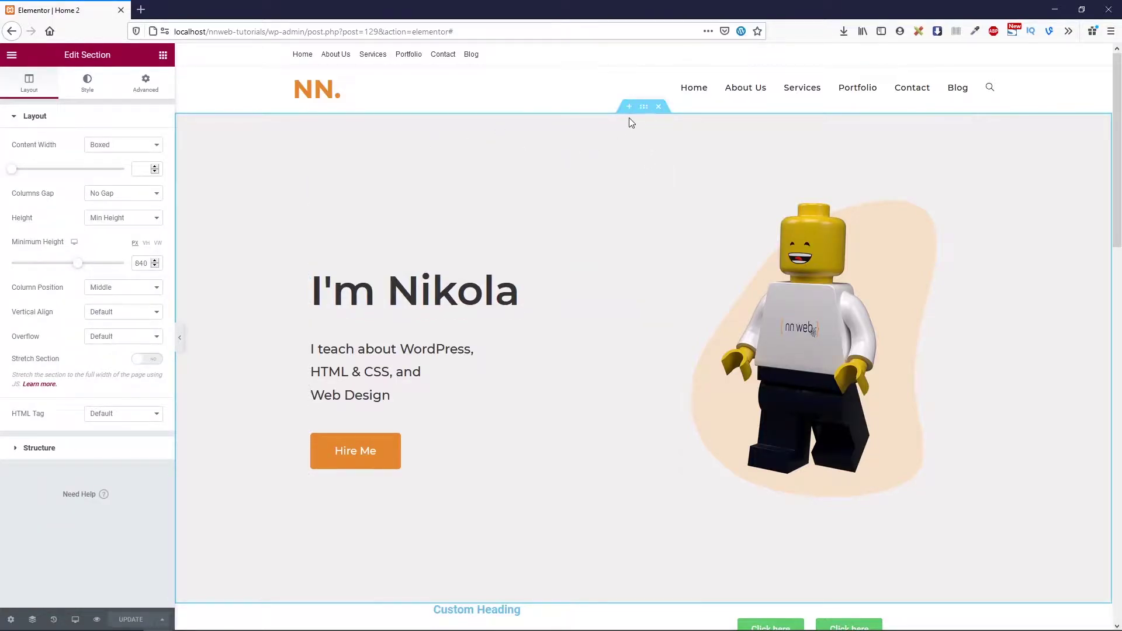
left_click(164, 56)
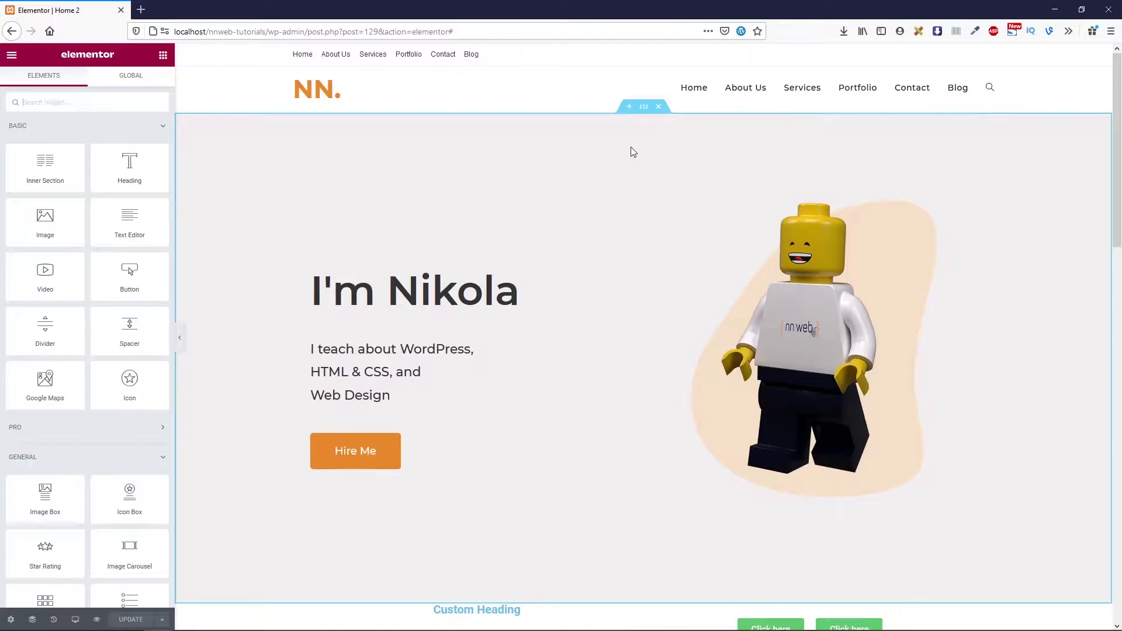
scroll(628, 246, "down", 4)
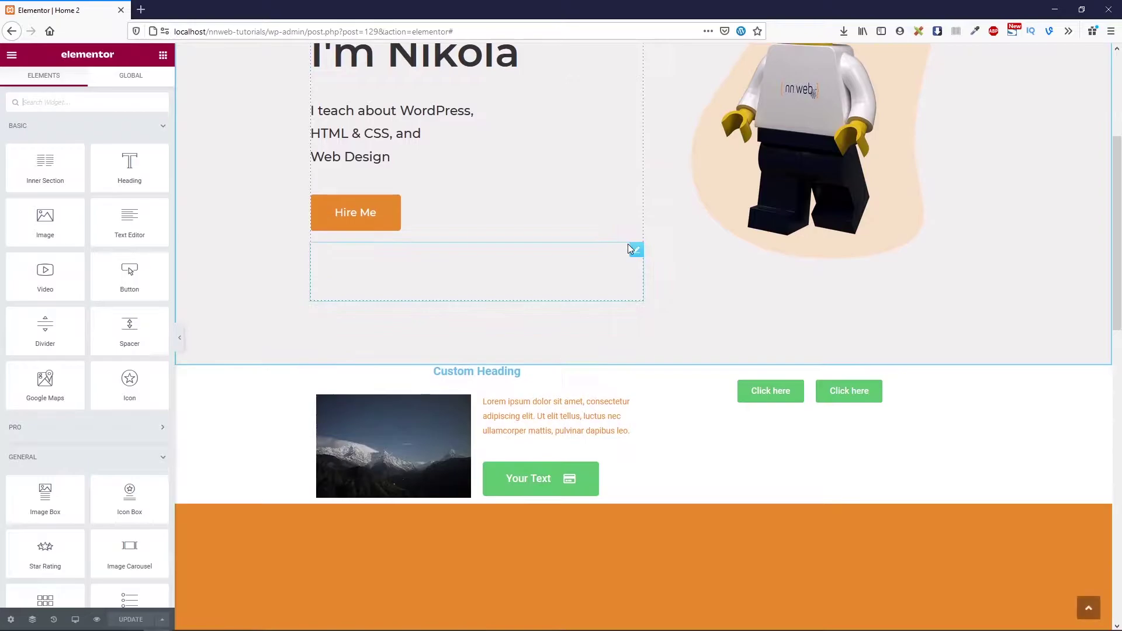
scroll(628, 249, "down", 10)
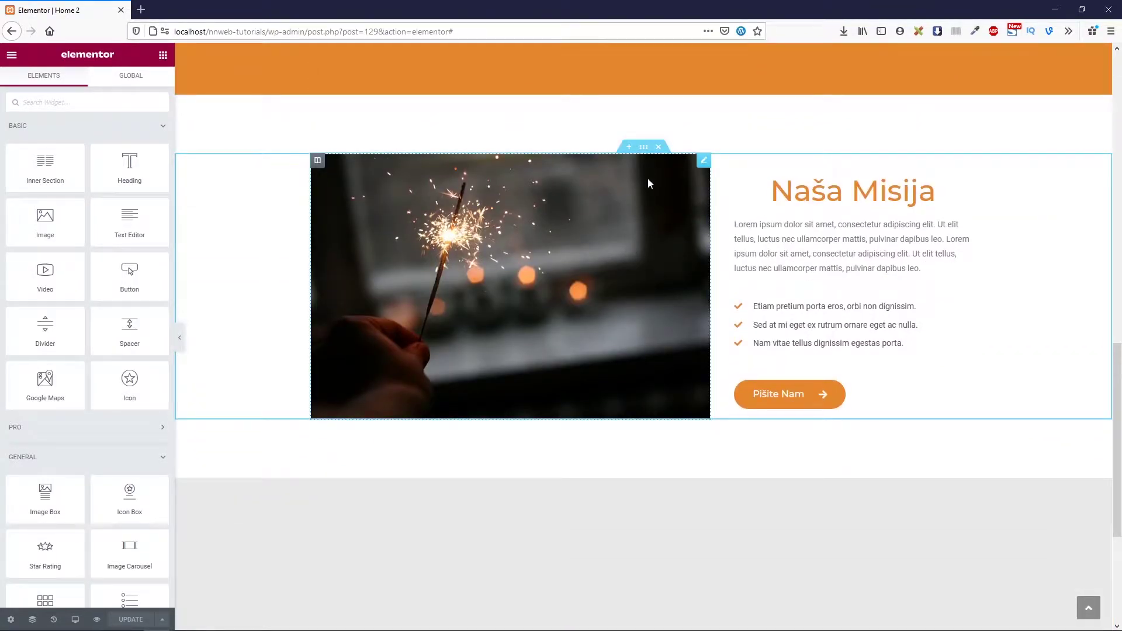
left_click(661, 150)
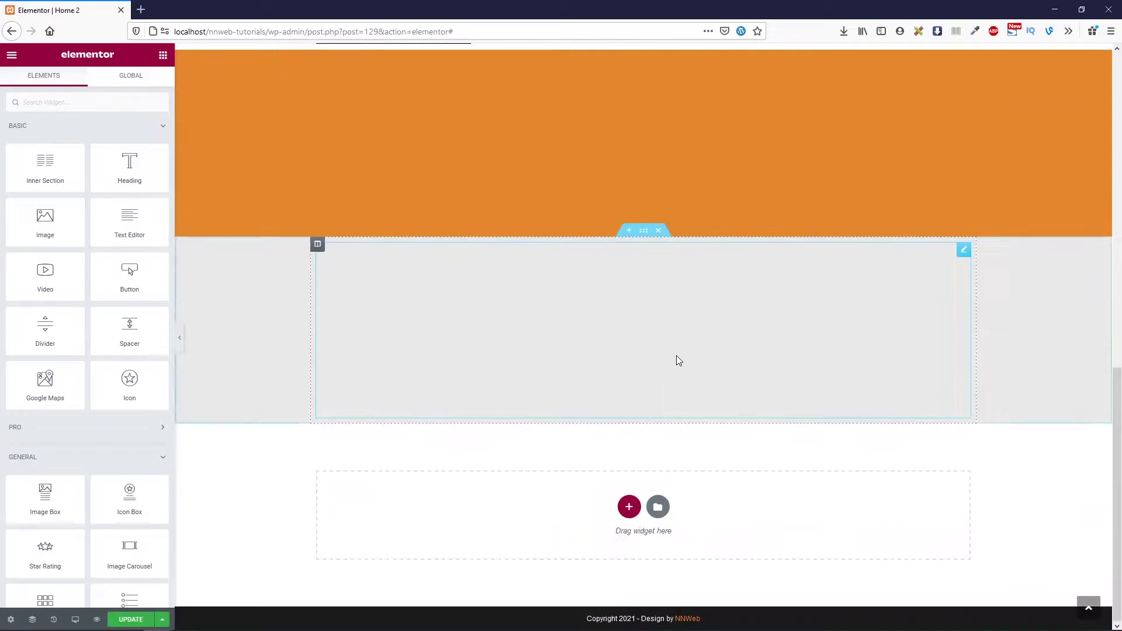
left_click(659, 232)
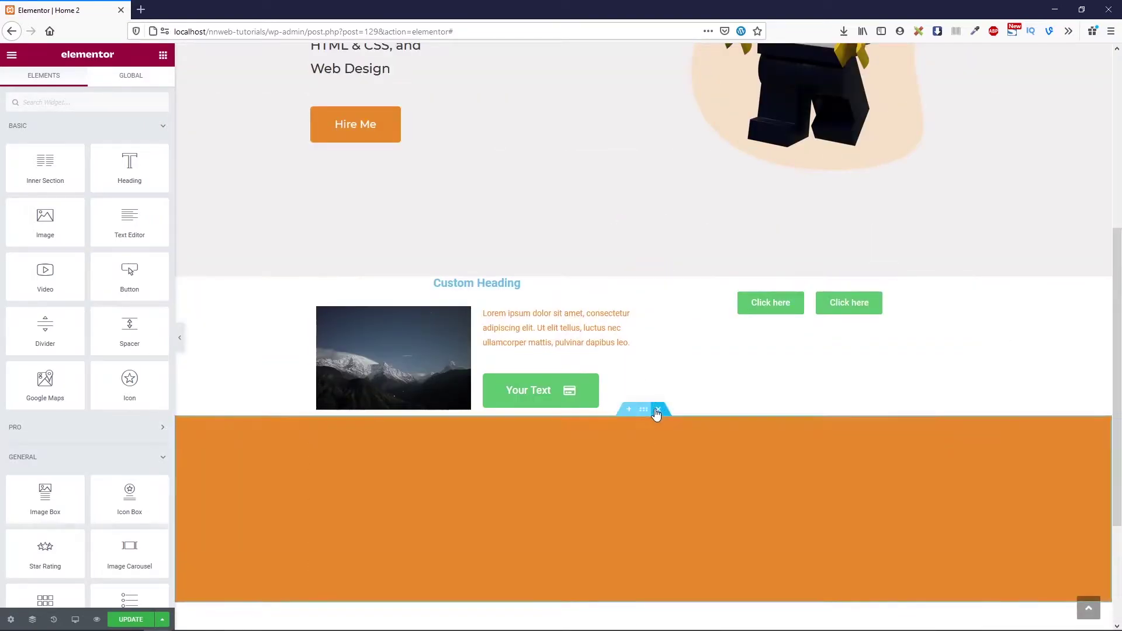
left_click(657, 414)
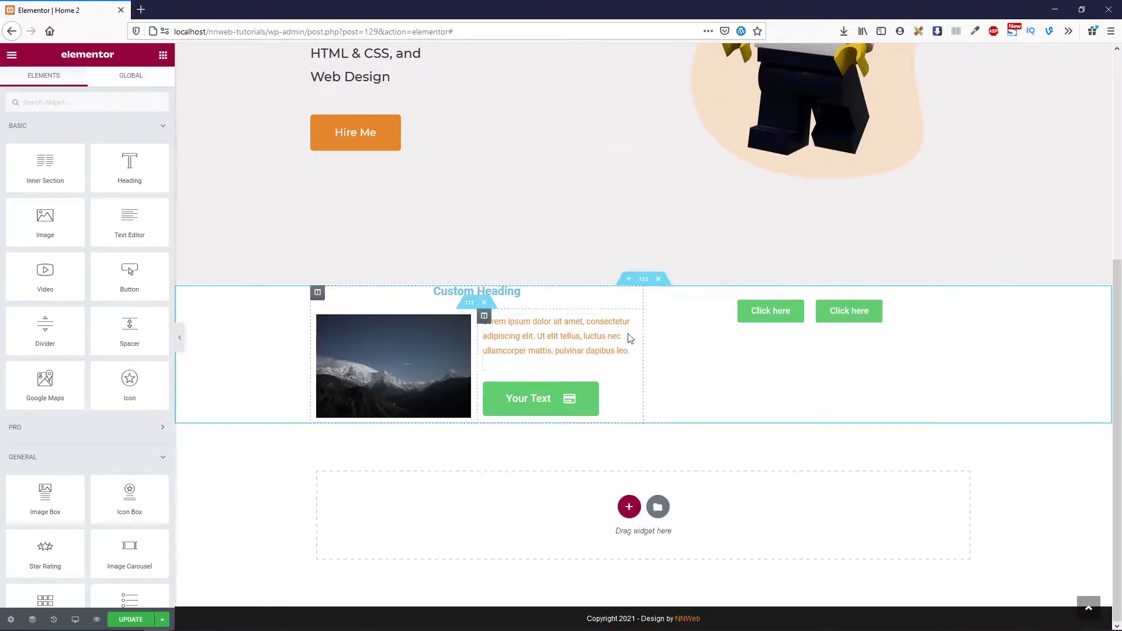
Remove the image/text/button group, the Custom Heading and the Click here buttons from the next section
left_click(484, 303)
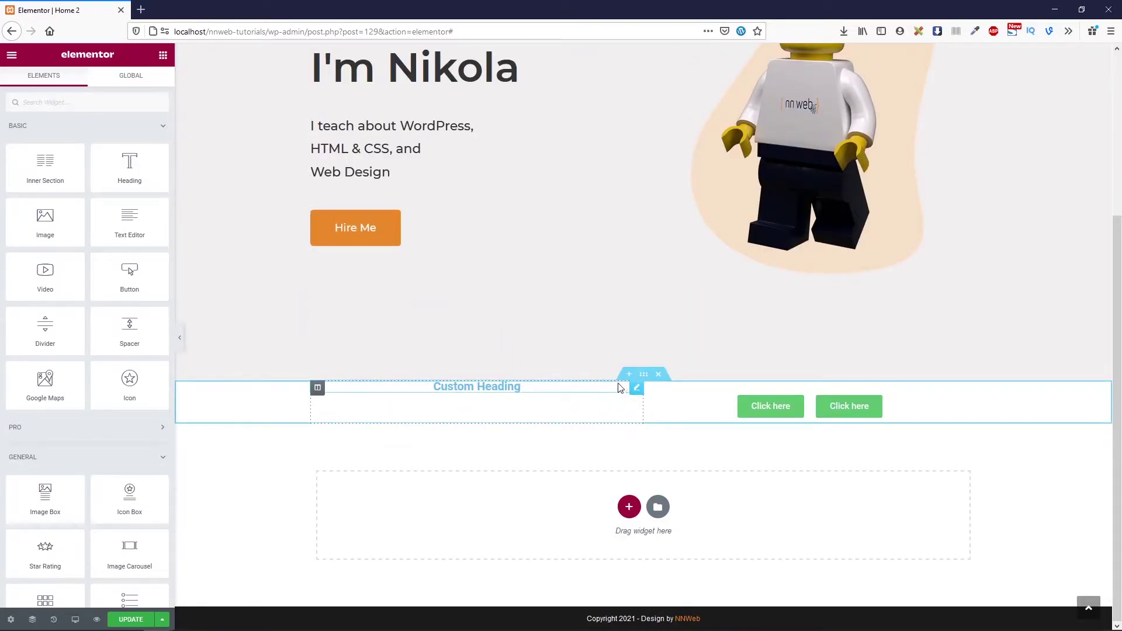
right_click(638, 392)
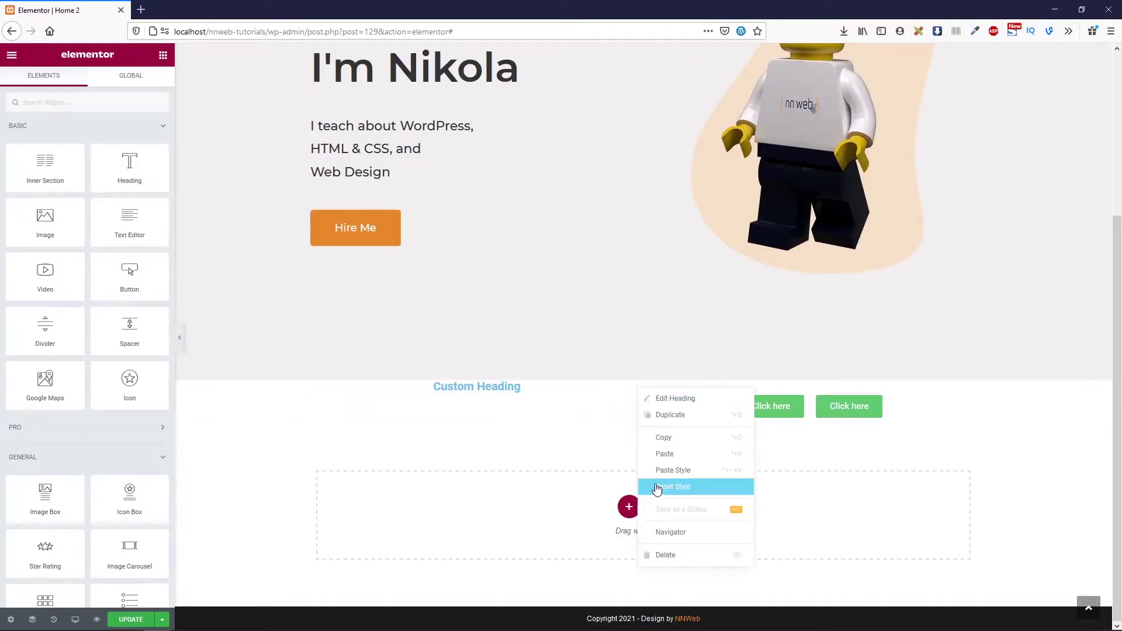
left_click(677, 566)
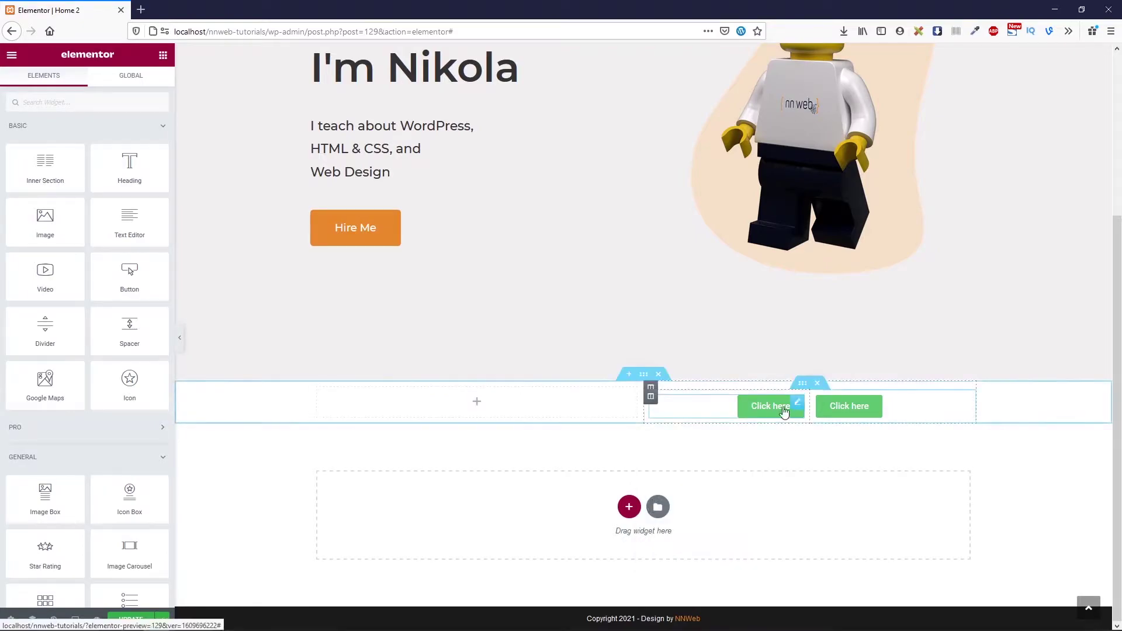
left_click(816, 383)
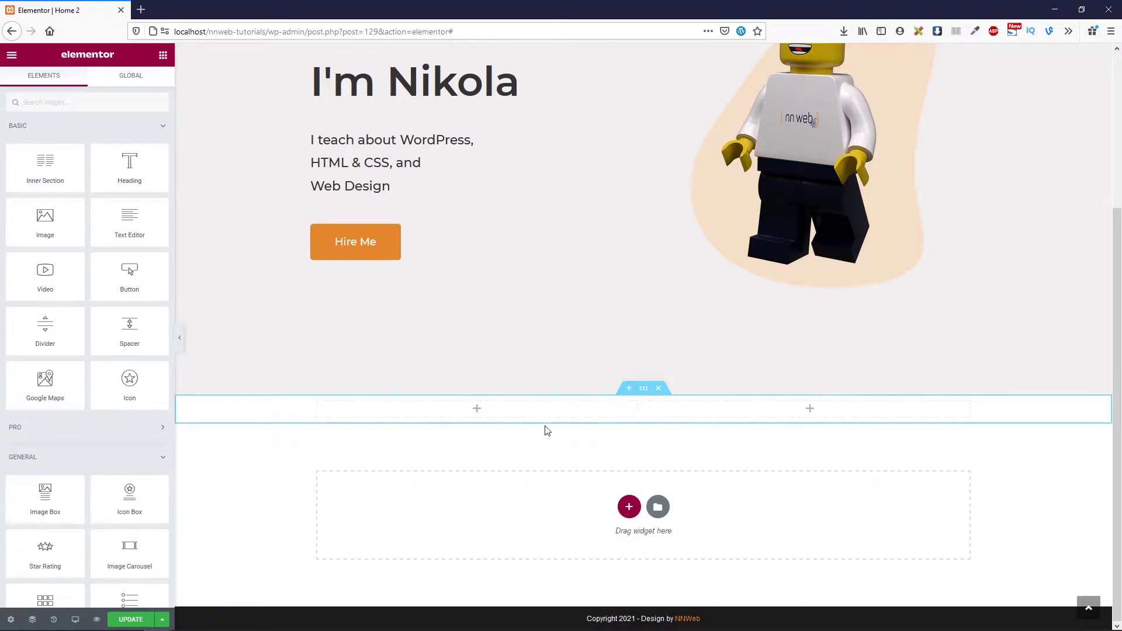
Drop a Video widget into the left column and copy the NN Web channel's first video link
left_click_drag(45, 275, 481, 410)
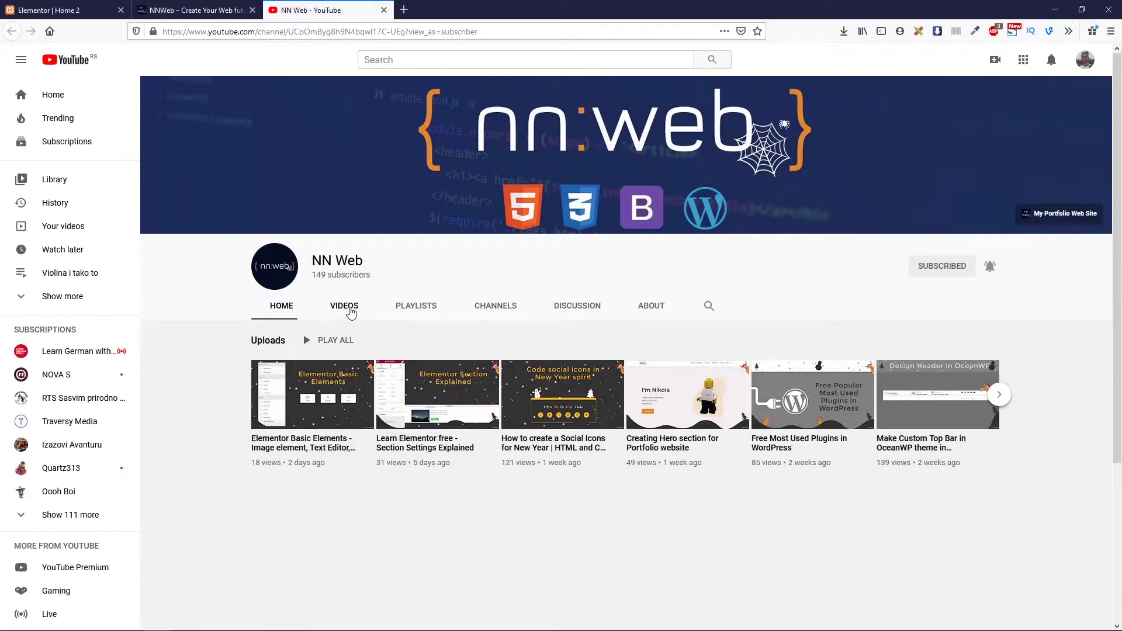
right_click(330, 398)
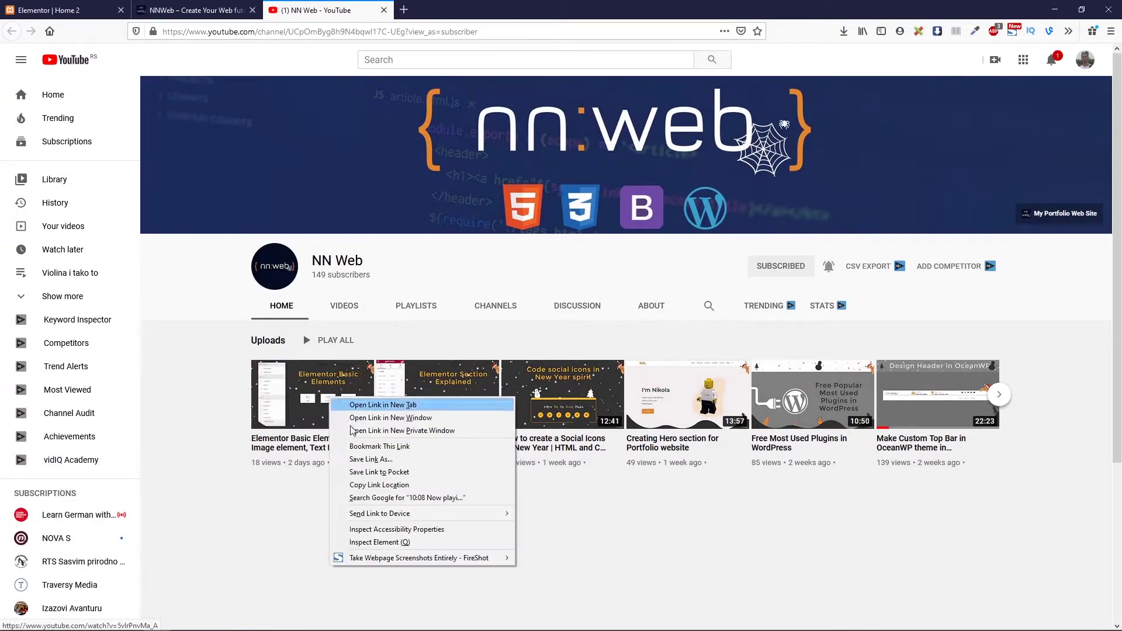
left_click(397, 485)
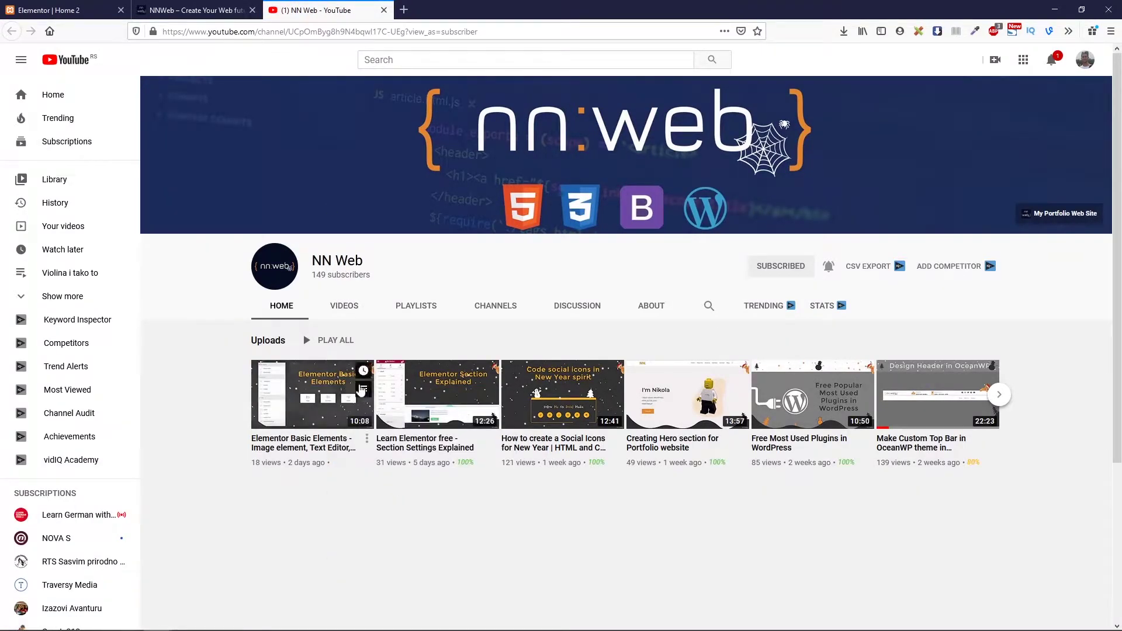
Replace the Video widget's link with the copied YouTube URL
left_click(82, 12)
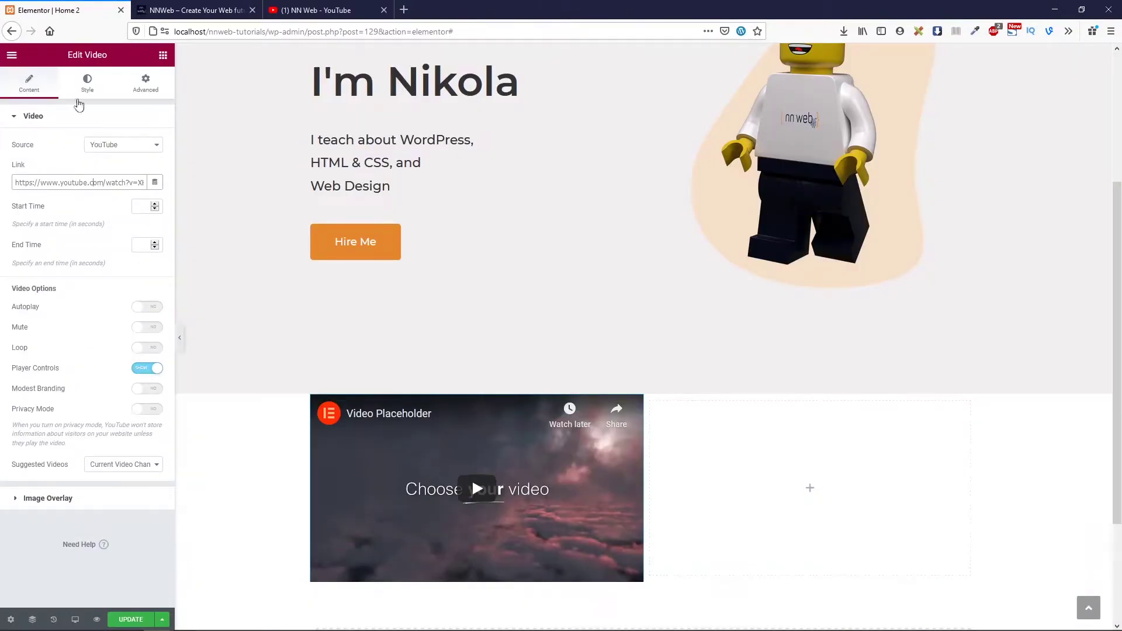
triple_click(82, 182)
key("ctrl+v")
scroll(211, 247, "down", 3)
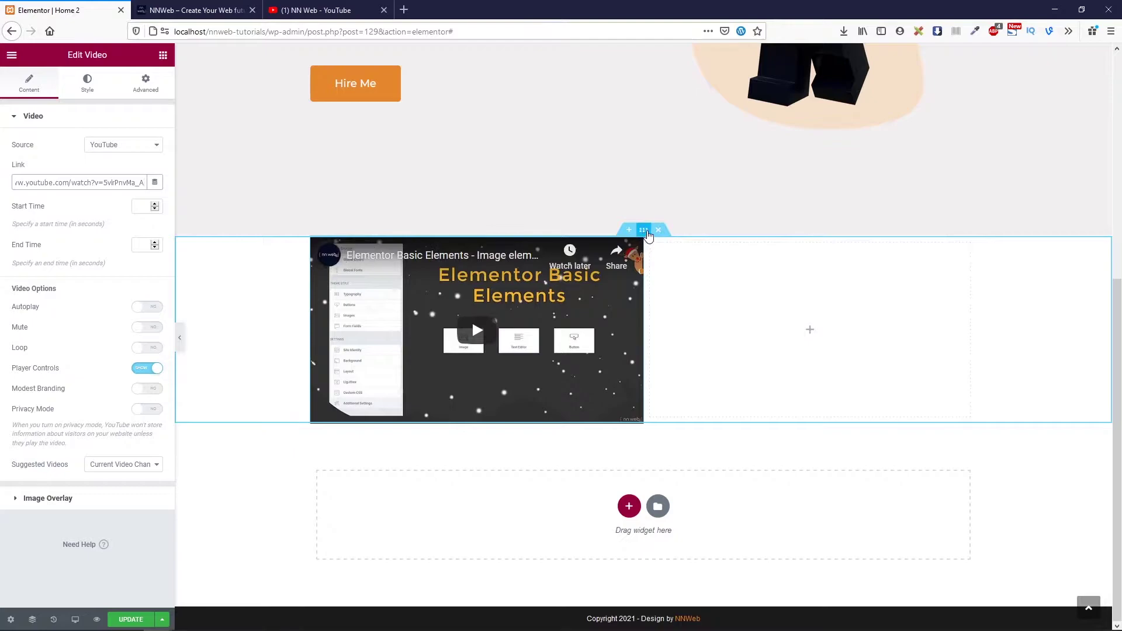
Unlink the video section's margins and set its top margin to 200 px
left_click(645, 232)
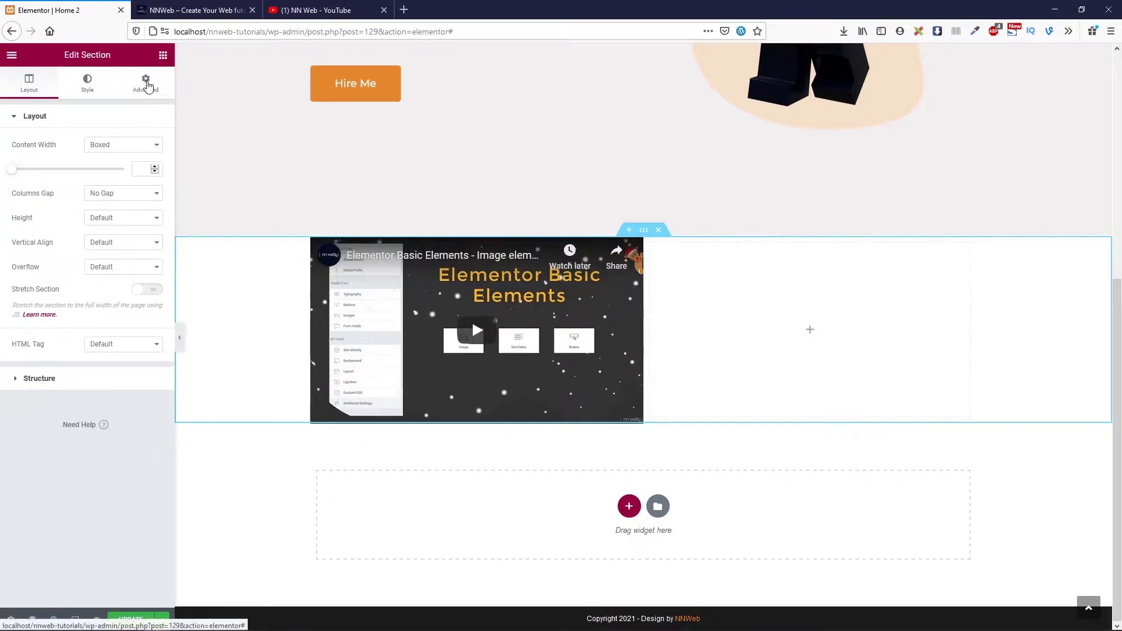
left_click(148, 87)
left_click(148, 166)
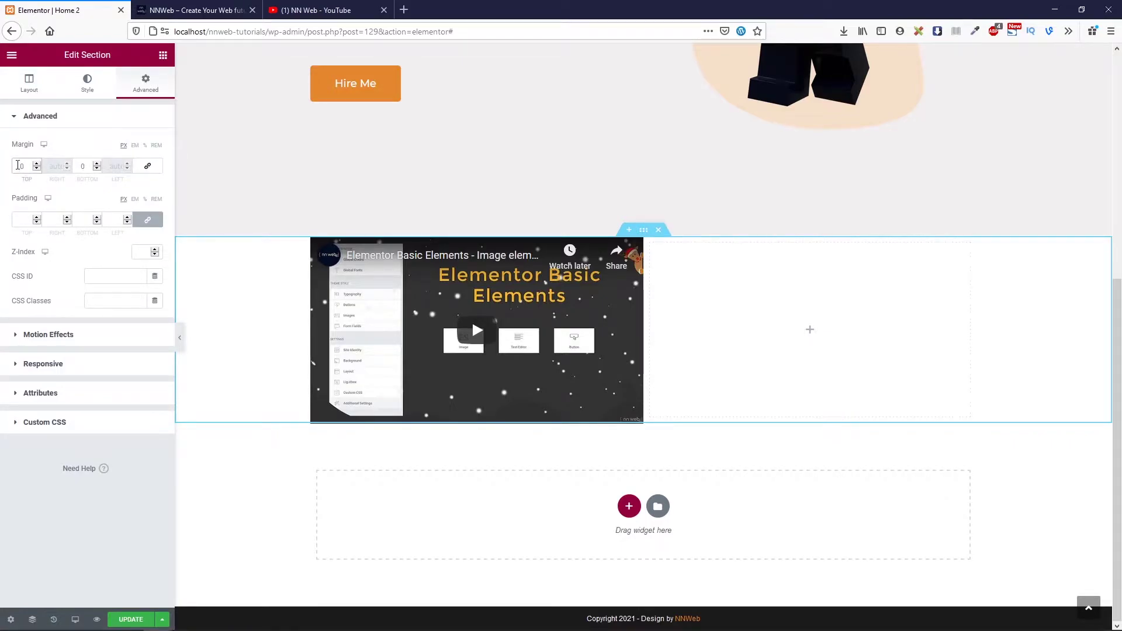
left_click(18, 166)
type("200")
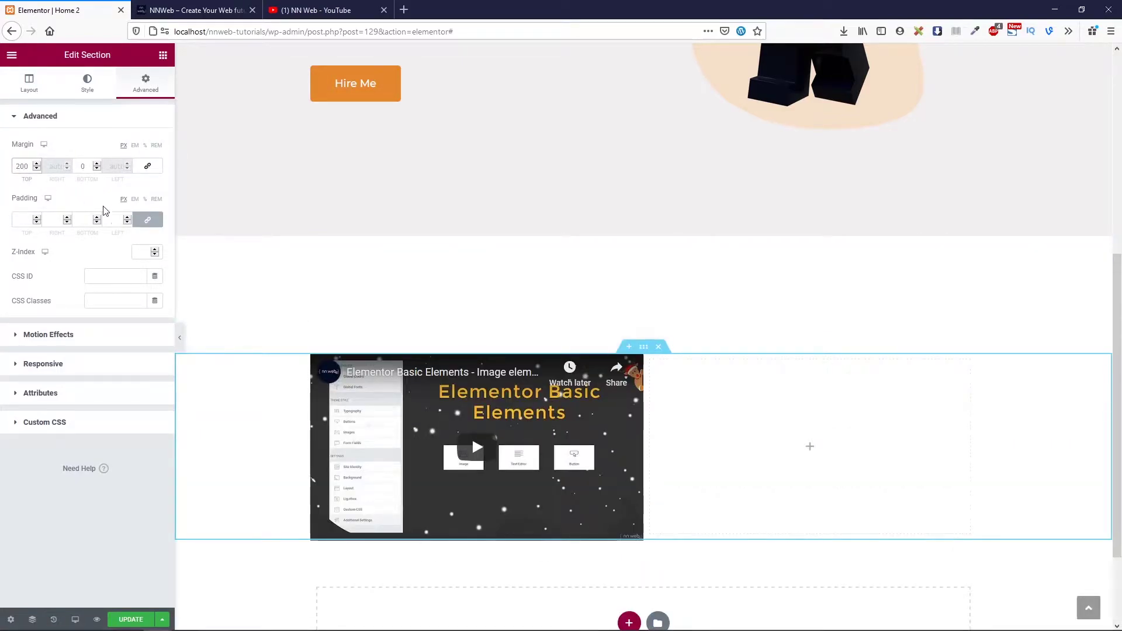
scroll(218, 175, "down", 2)
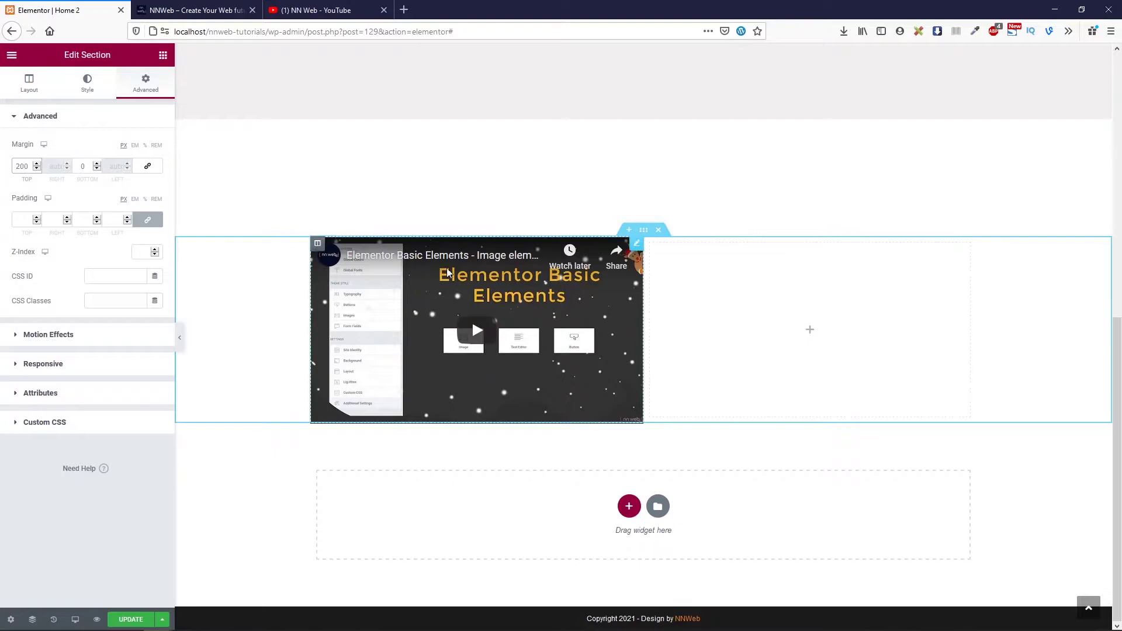
left_click(480, 344)
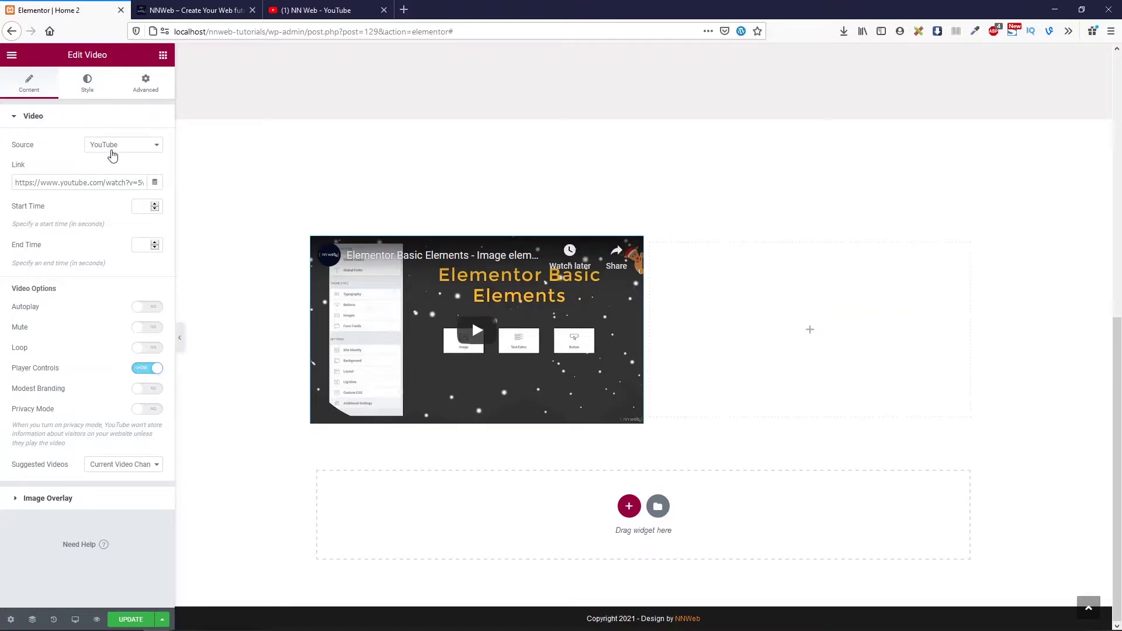
Keep YouTube as the source, toggling Player Controls and Modest Branding off and back
left_click(133, 146)
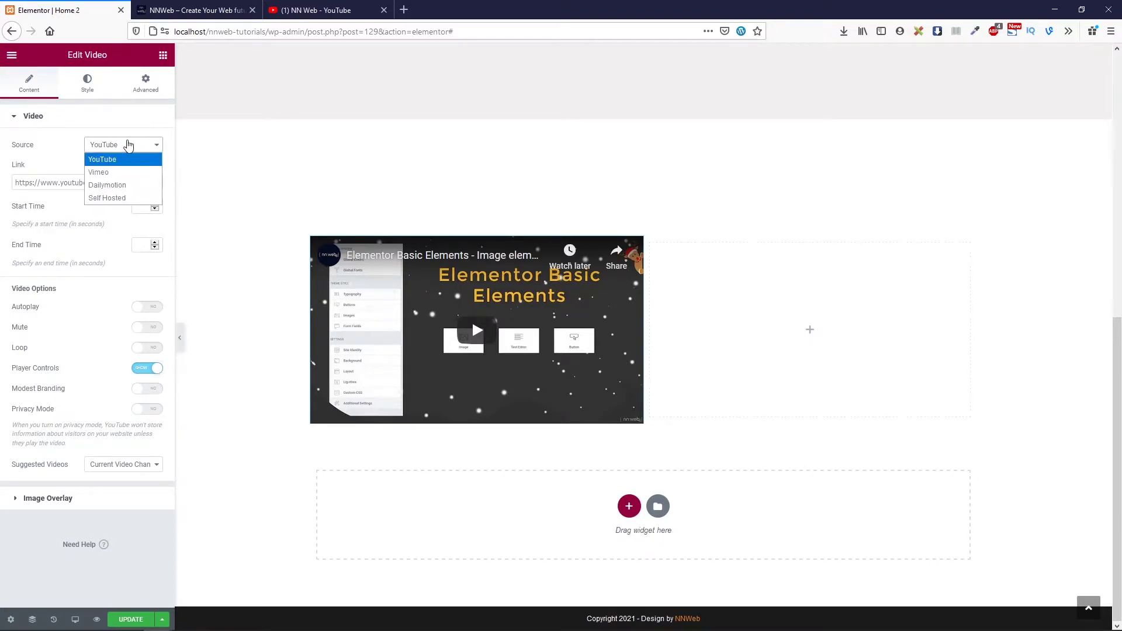
left_click(128, 146)
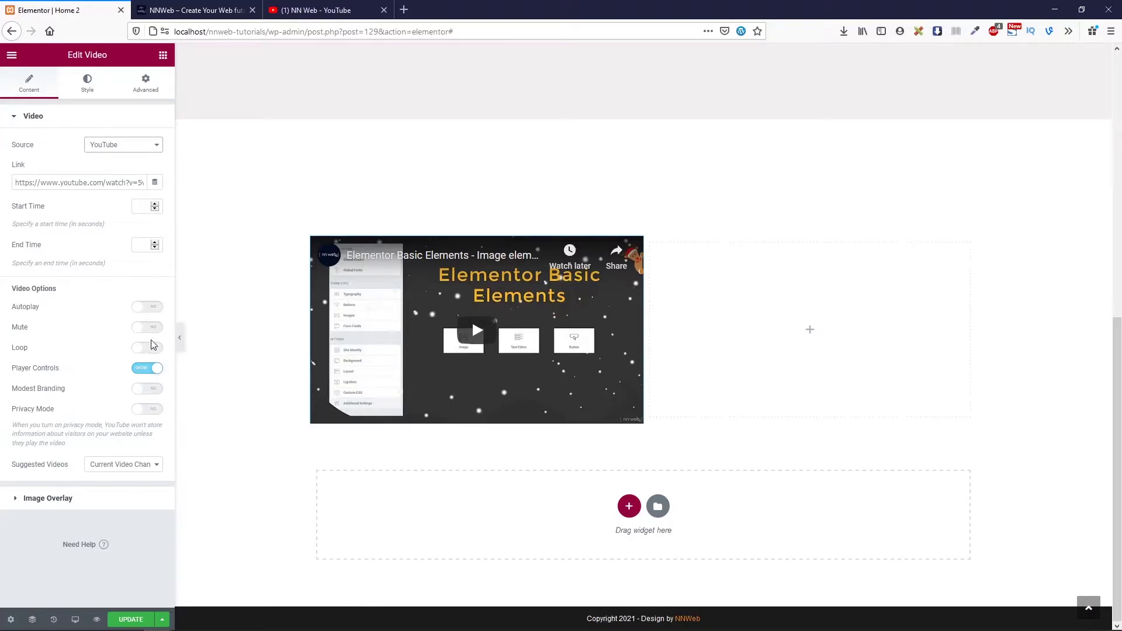
left_click(149, 372)
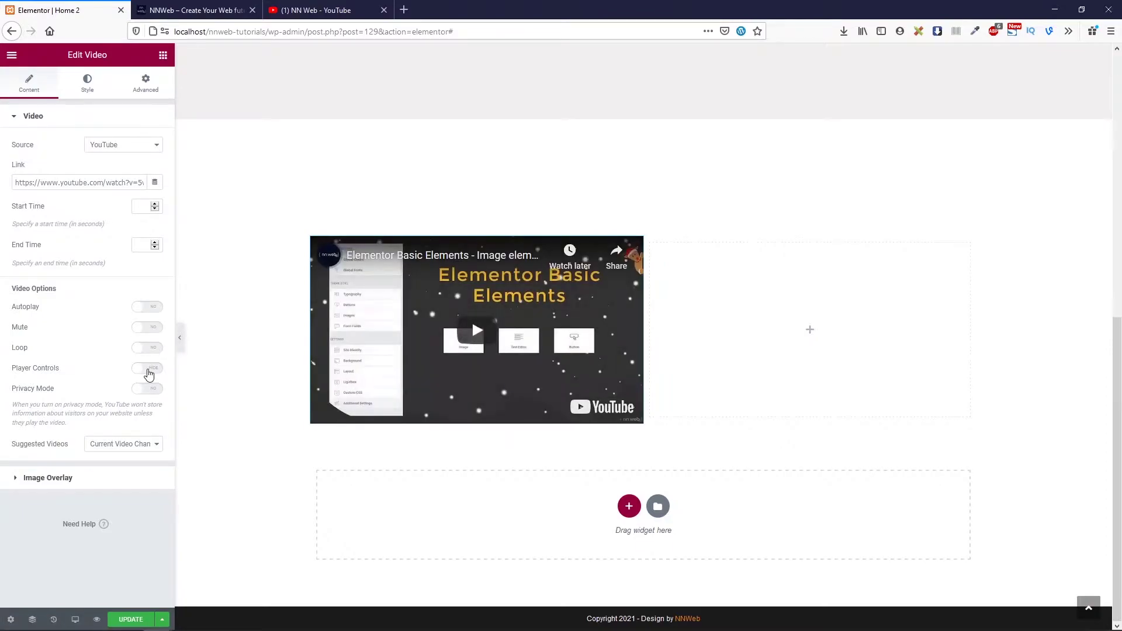
left_click(149, 372)
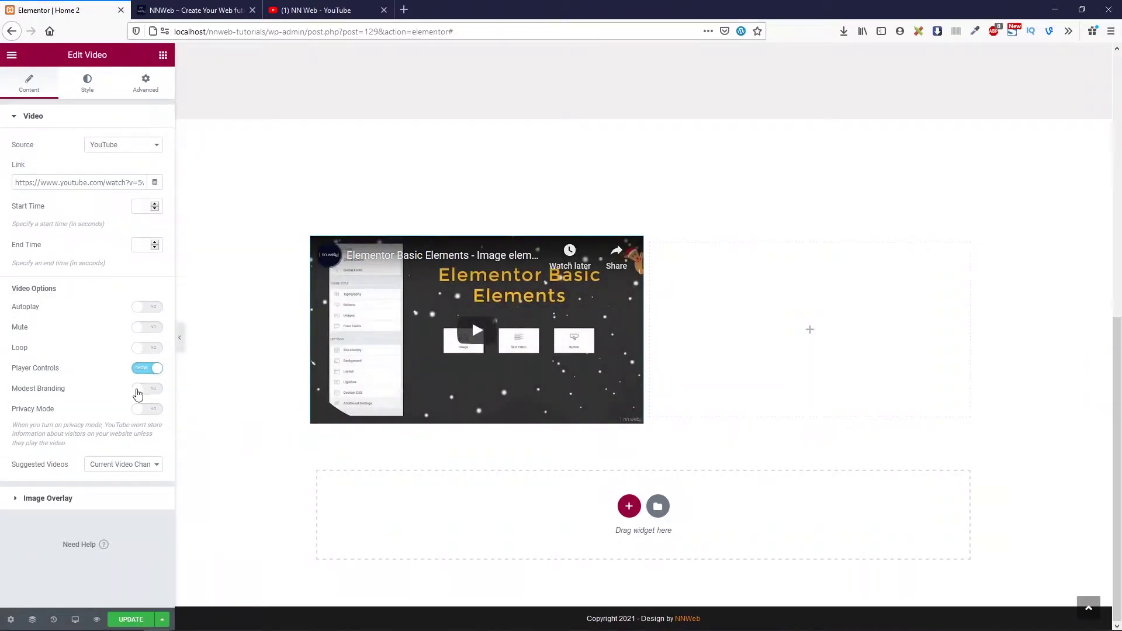
left_click(149, 391)
left_click(149, 390)
Keep Suggested Videos set to Current Video Channel
left_click(120, 467)
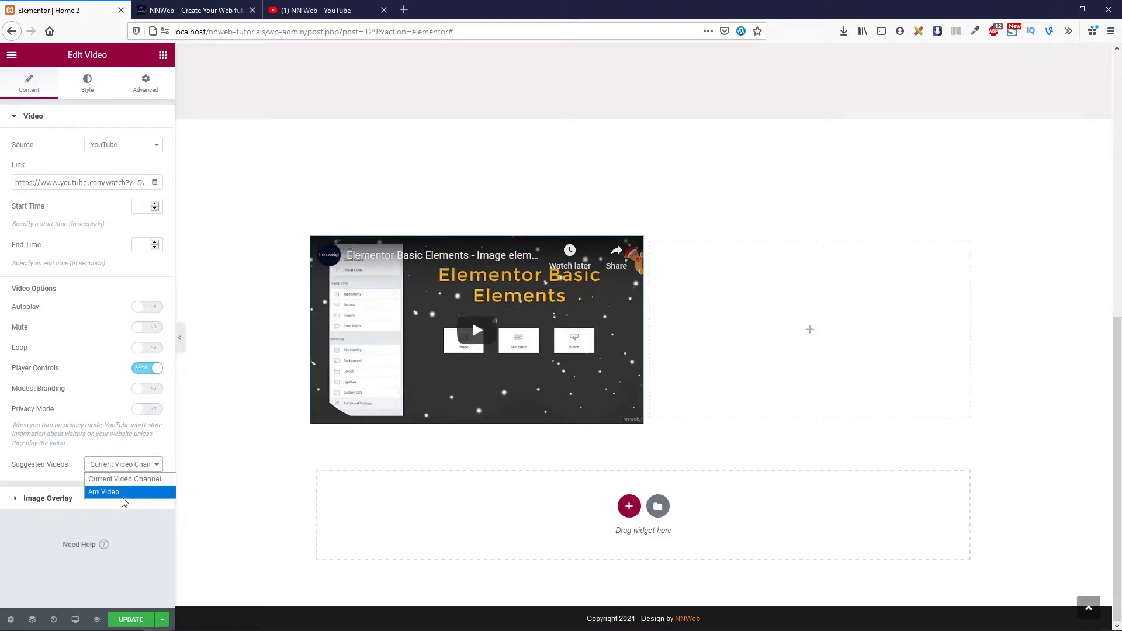
left_click(125, 470)
left_click(125, 469)
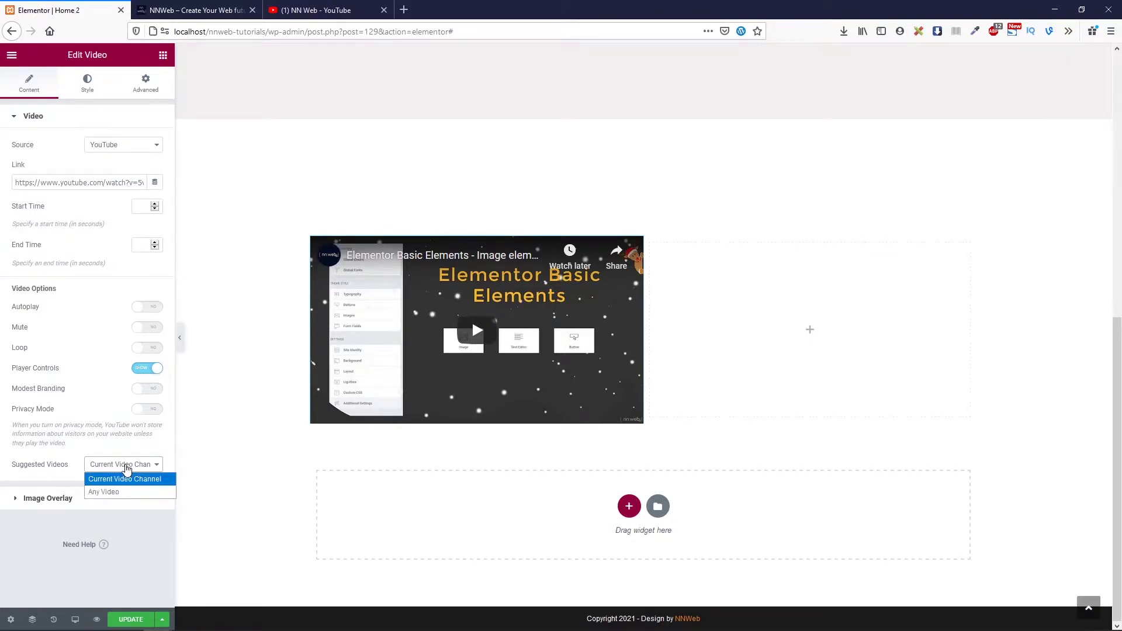
left_click(130, 483)
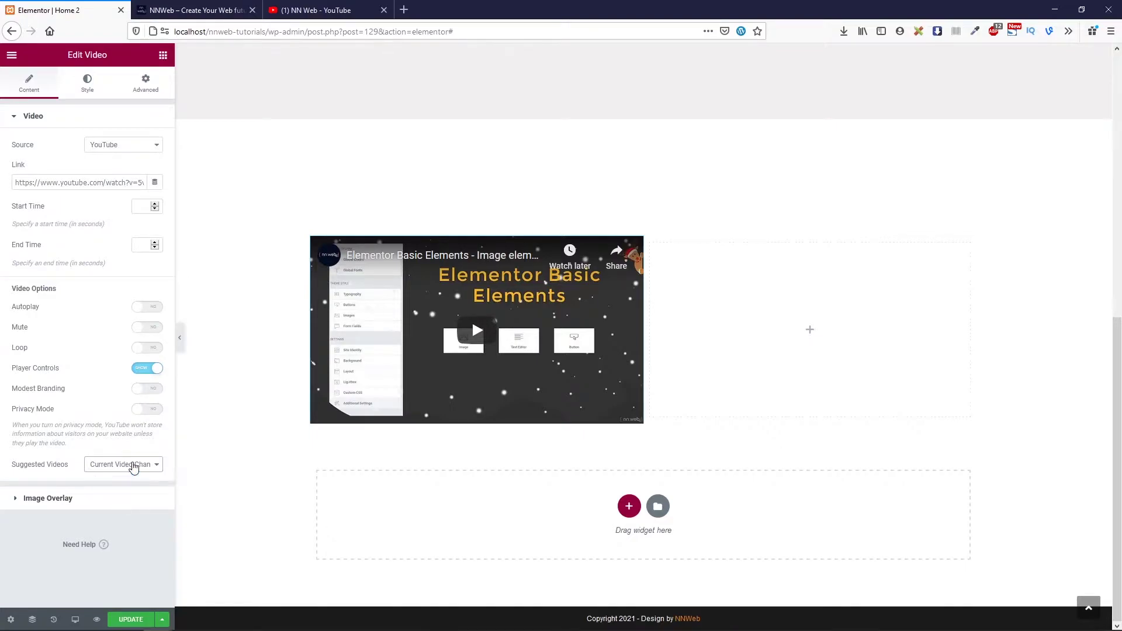
Switch on Image Overlay using the mt-sample-background mountain image at Full size
left_click(66, 500)
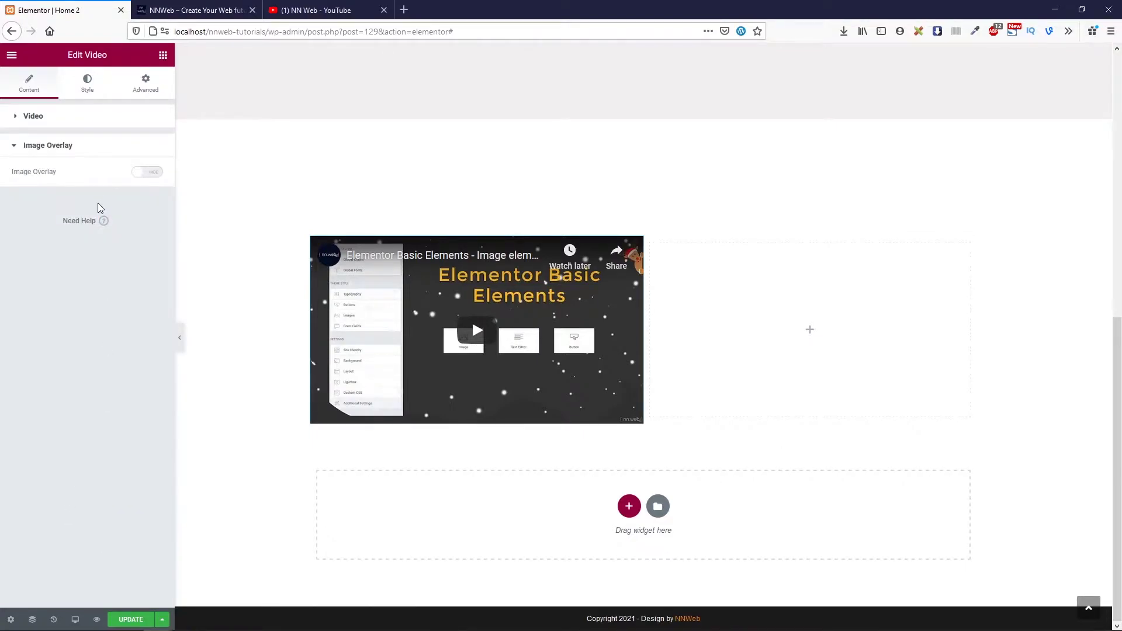
left_click(147, 173)
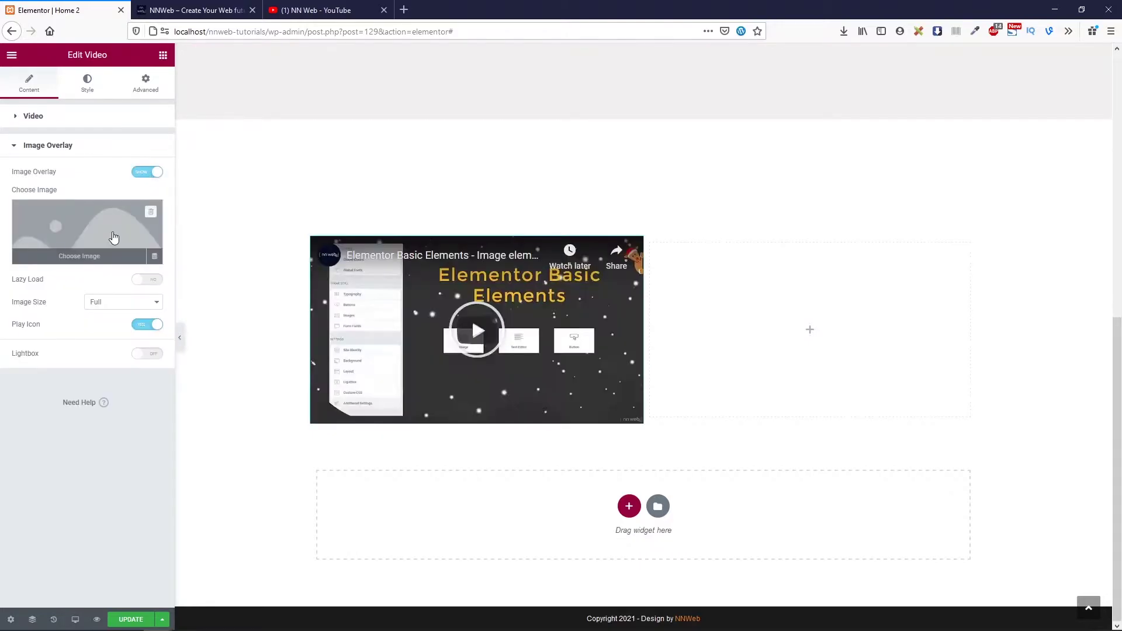
left_click(97, 228)
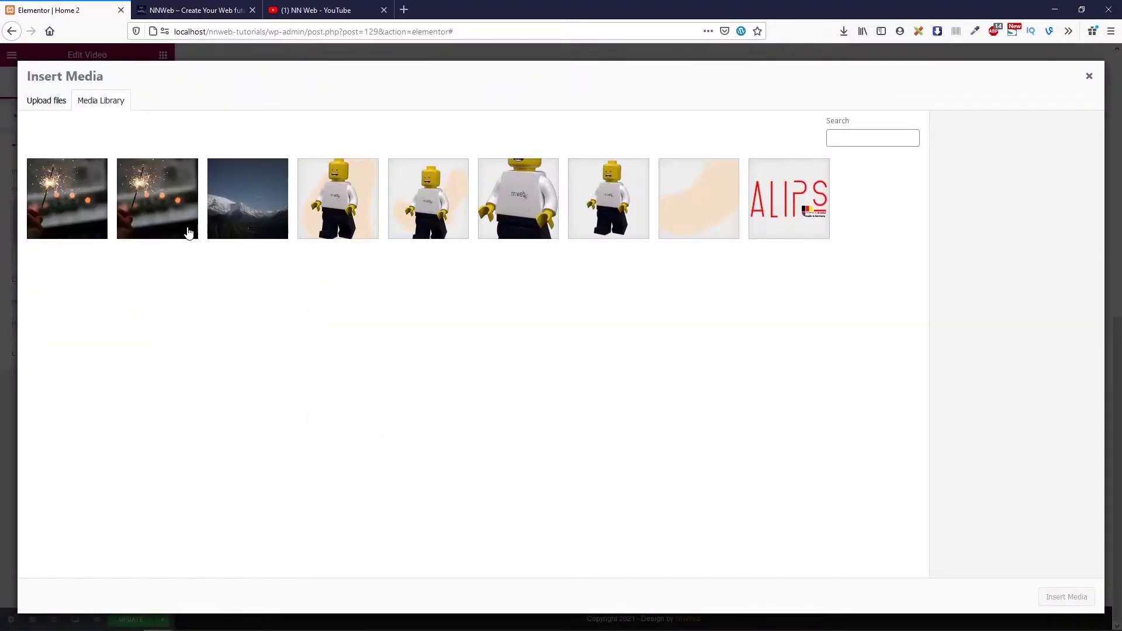
left_click(162, 209)
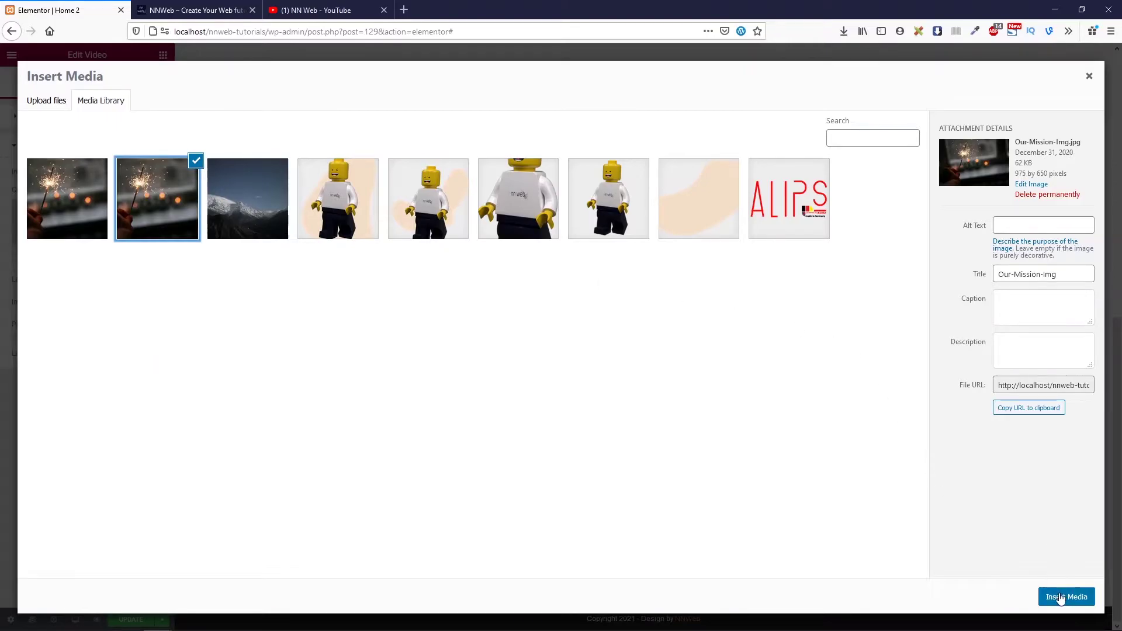
left_click(265, 199)
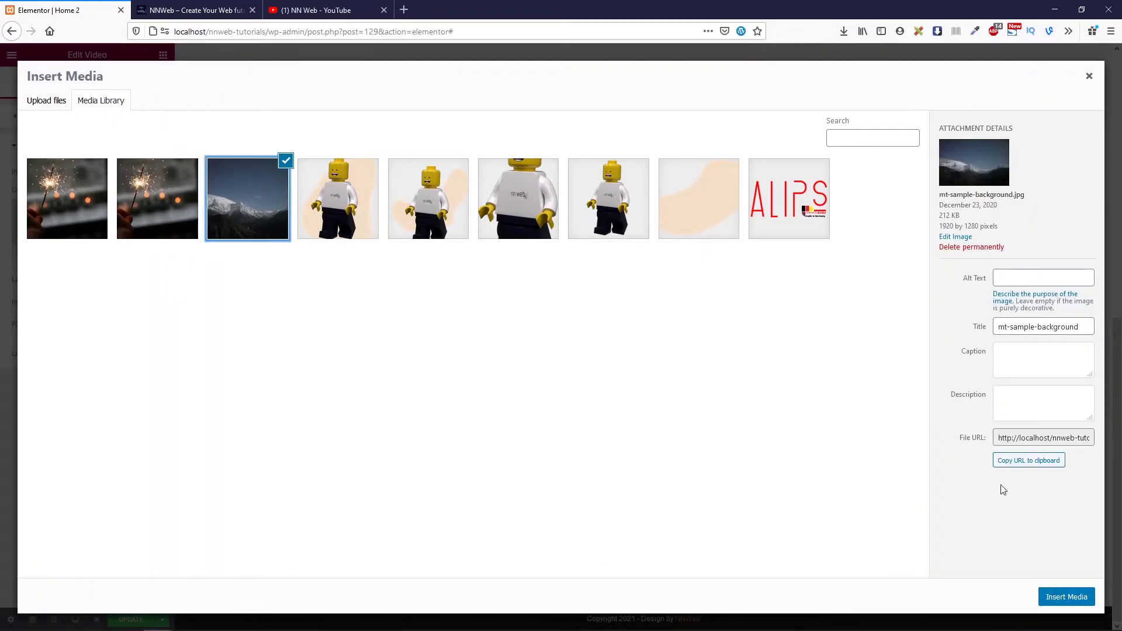
left_click(1081, 596)
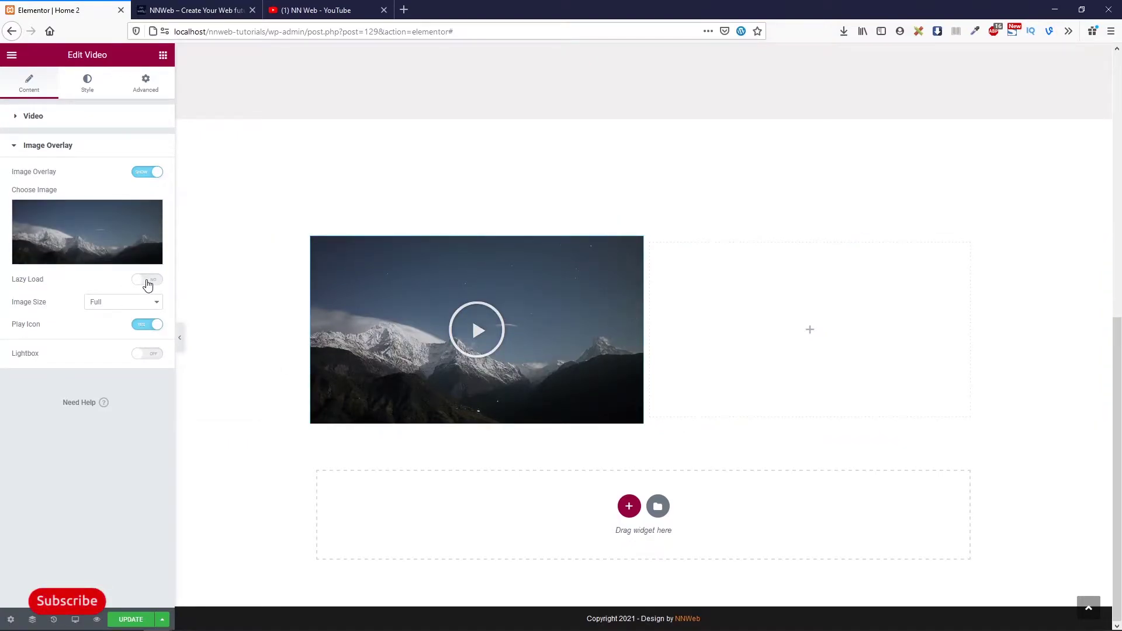
left_click(119, 305)
left_click(120, 305)
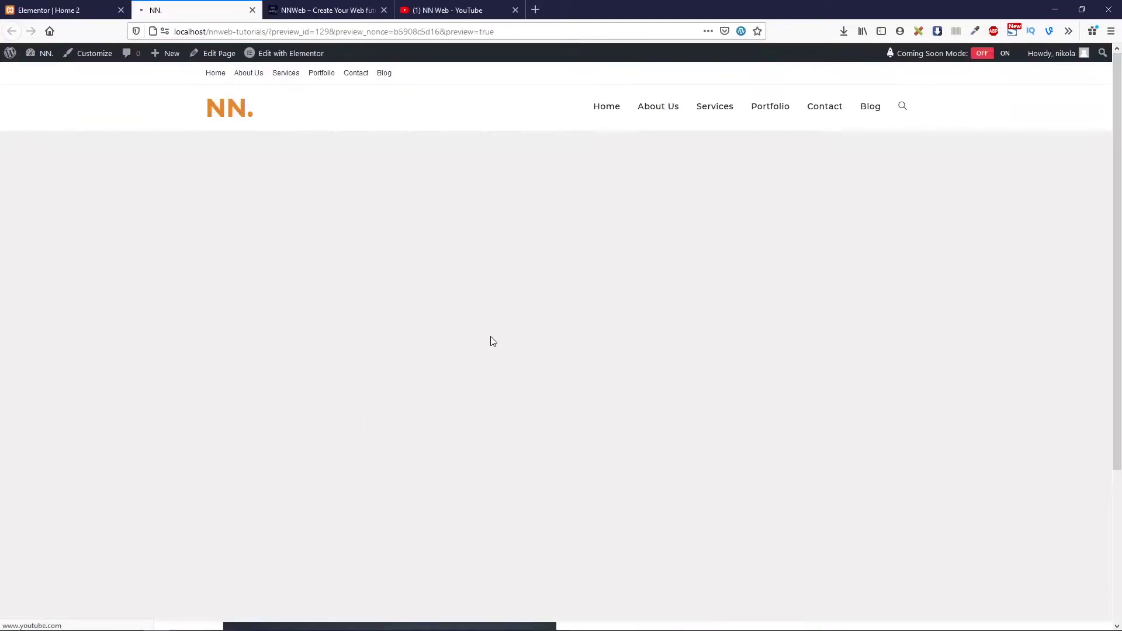
In the page preview, start the video from its mountain overlay and pause it at 0:01
scroll(491, 343, "down", 3)
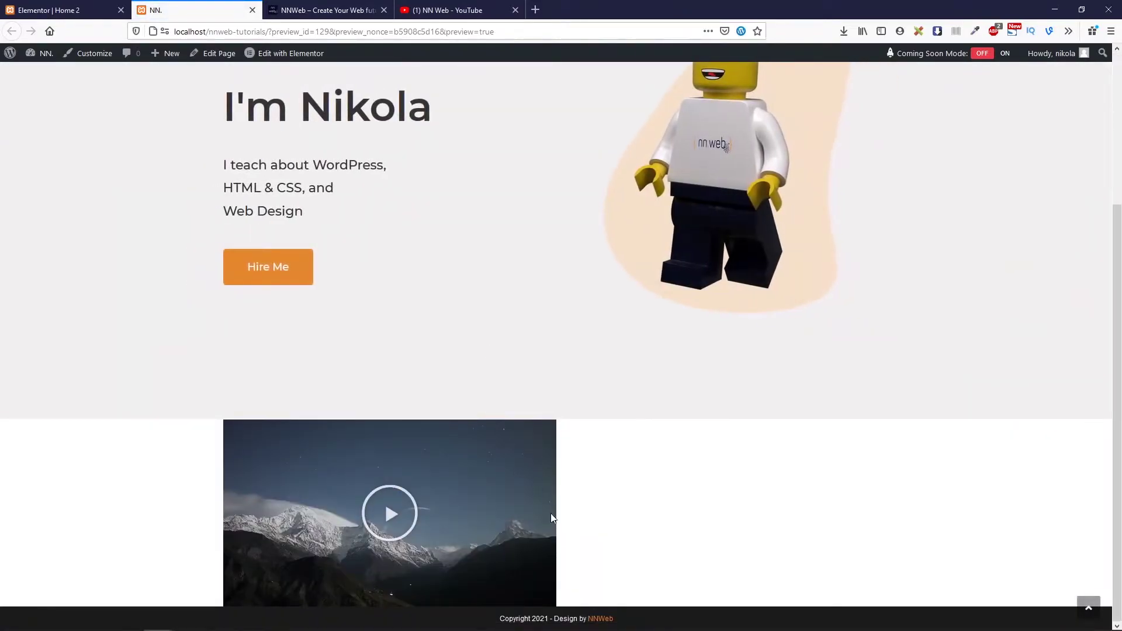
left_click(394, 517)
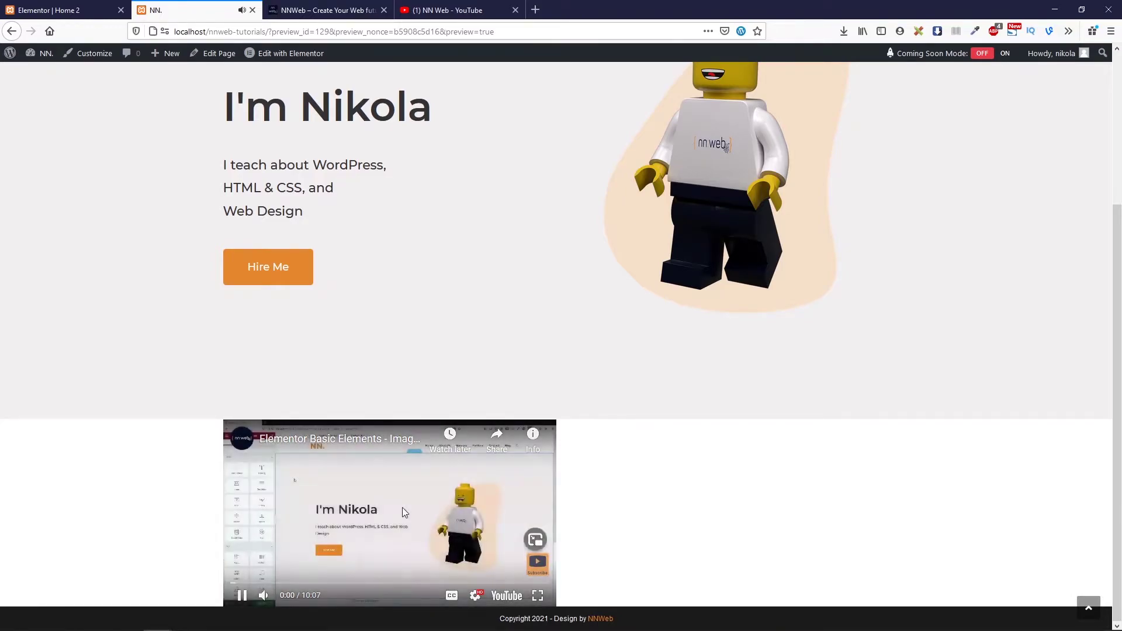
left_click(242, 595)
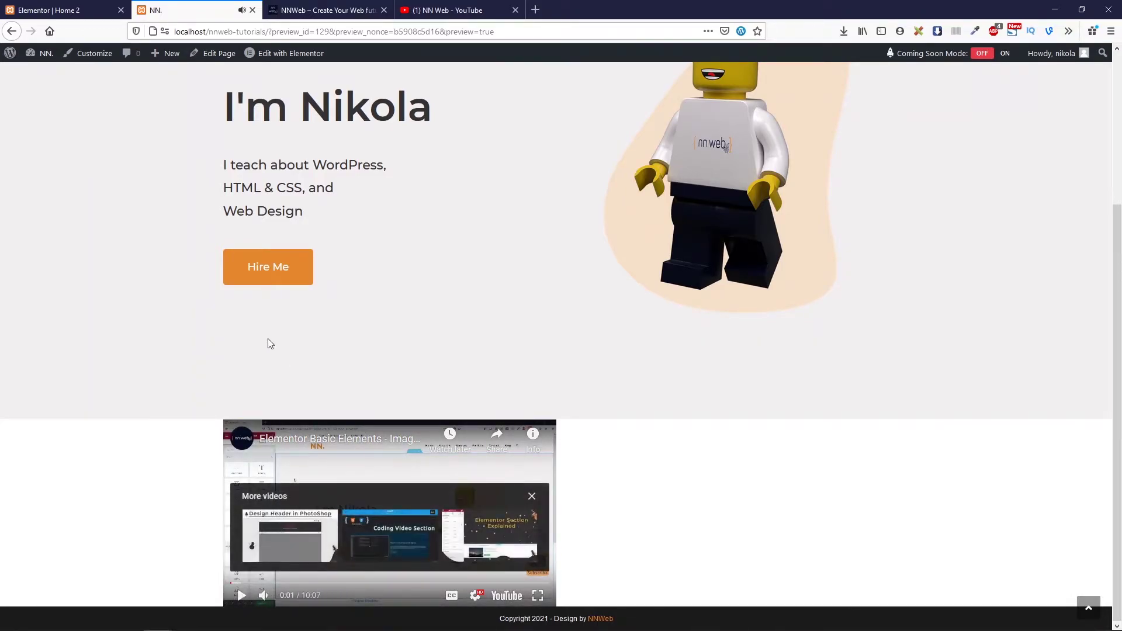
Review the video's Style settings, keeping the 16:9 aspect ratio and no CSS filter
left_click(82, 10)
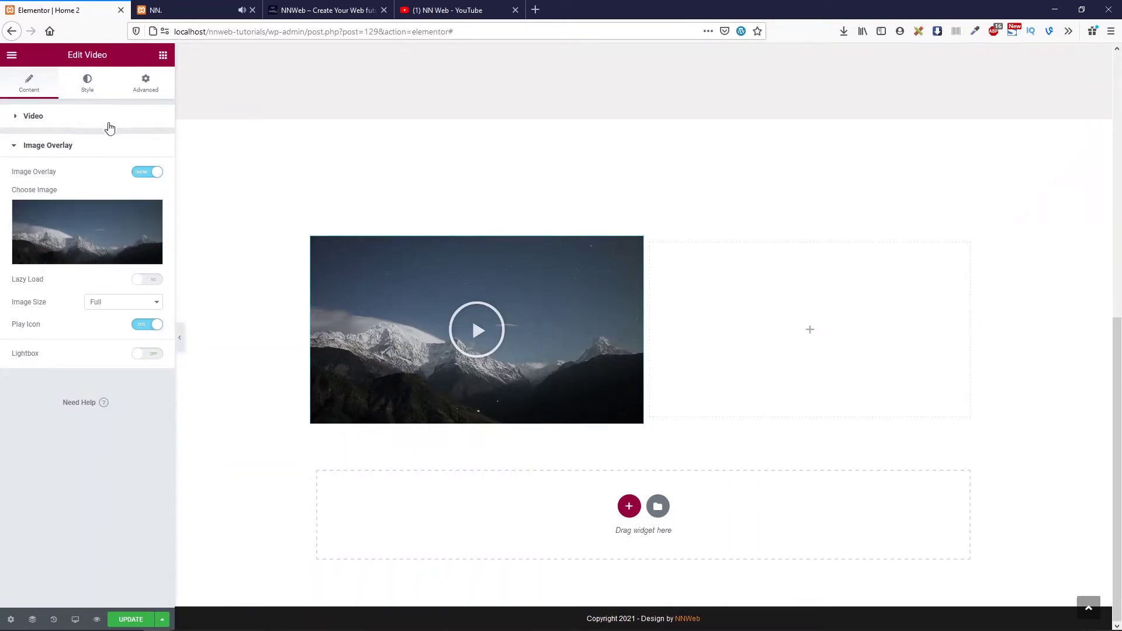
left_click(86, 88)
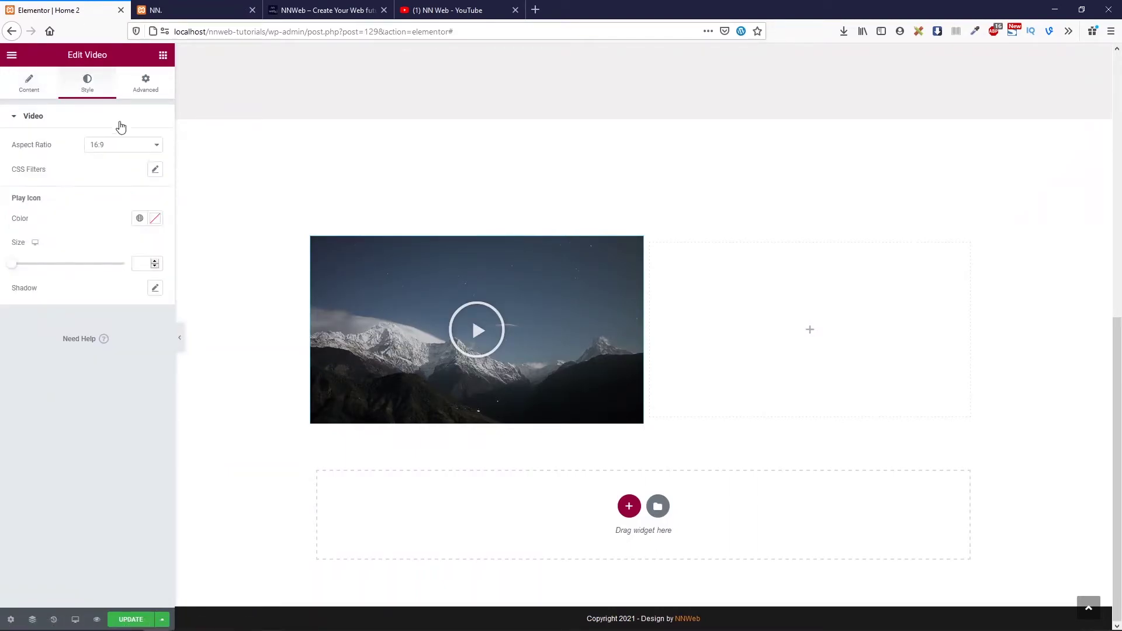
left_click(129, 150)
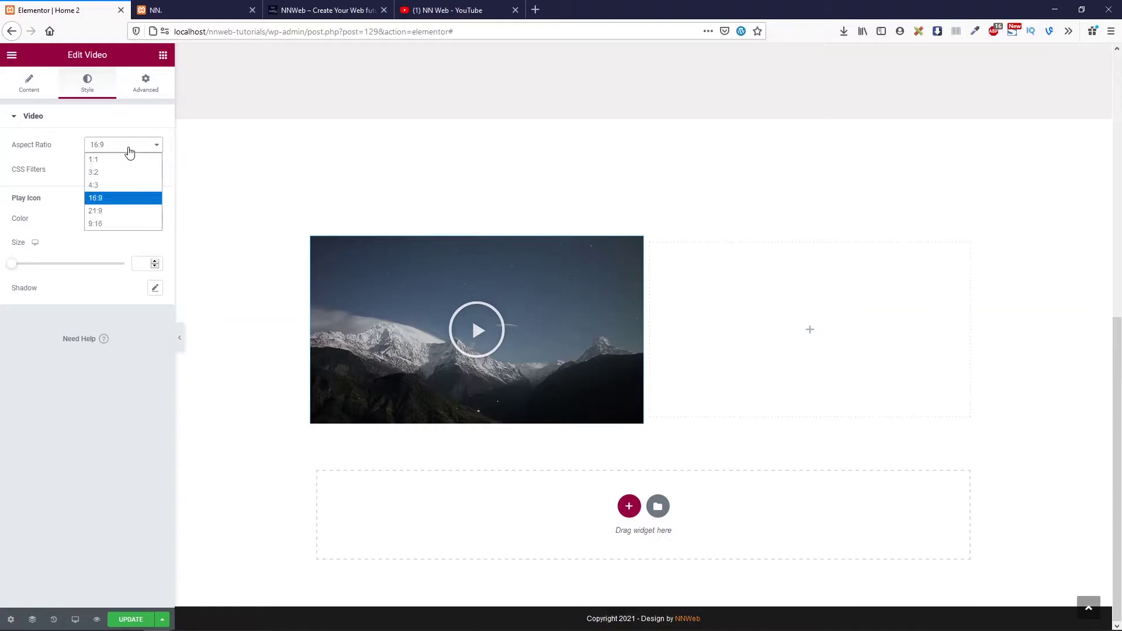
left_click(129, 150)
left_click(155, 170)
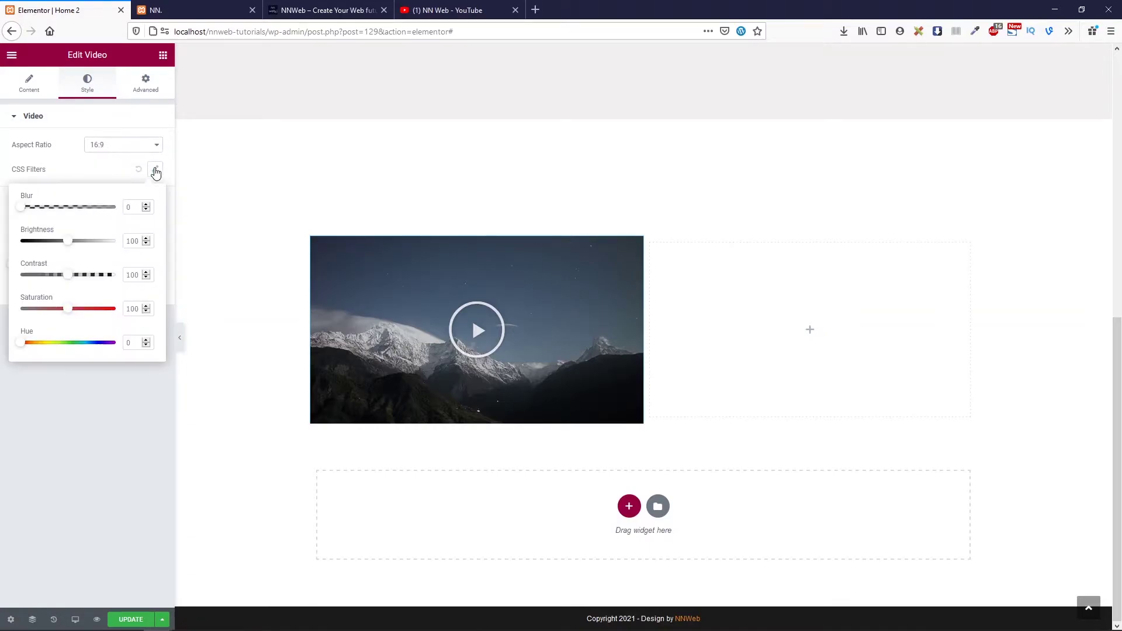
left_click(155, 171)
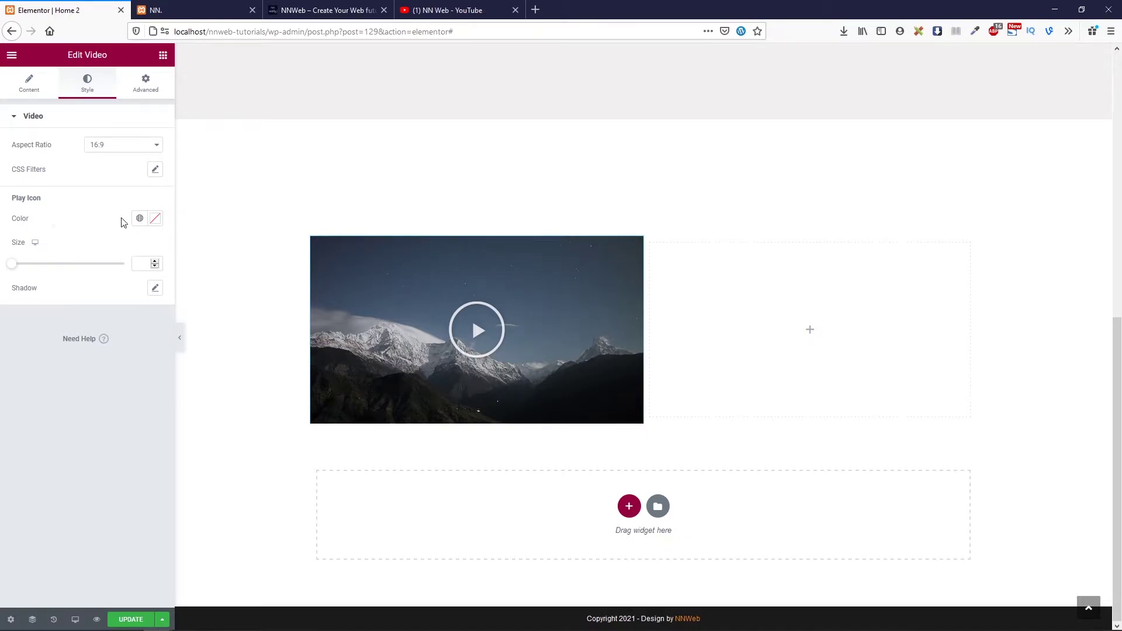
Make the play icon the orange Primary global colour at size 64
left_click(155, 218)
left_click(133, 293)
left_click(148, 278)
left_click(101, 209)
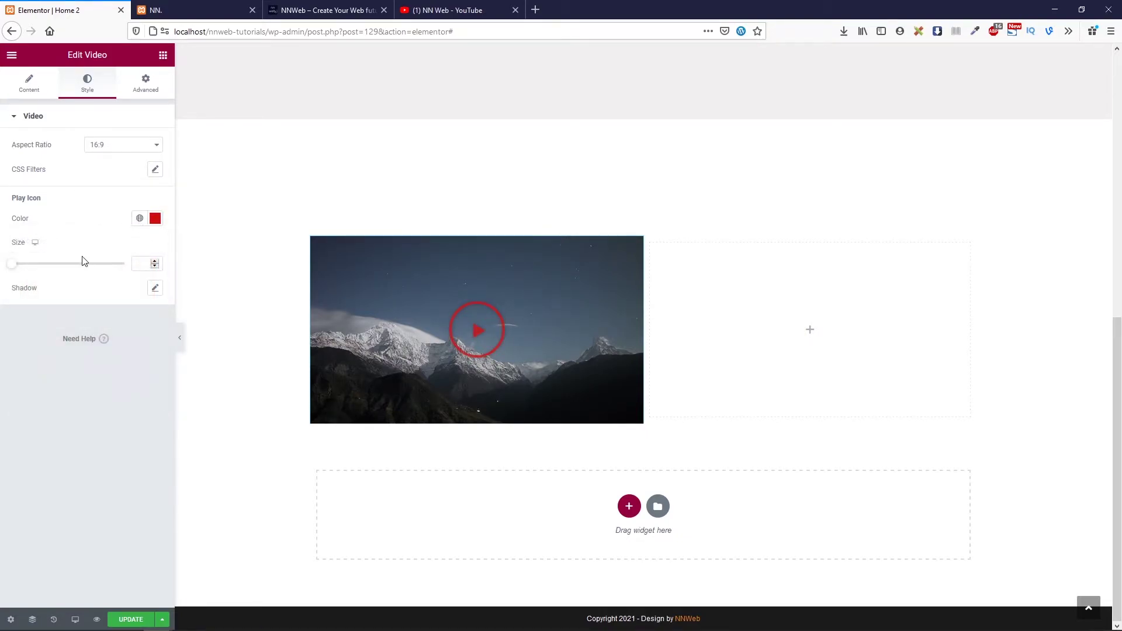
left_click(139, 219)
left_click(57, 277)
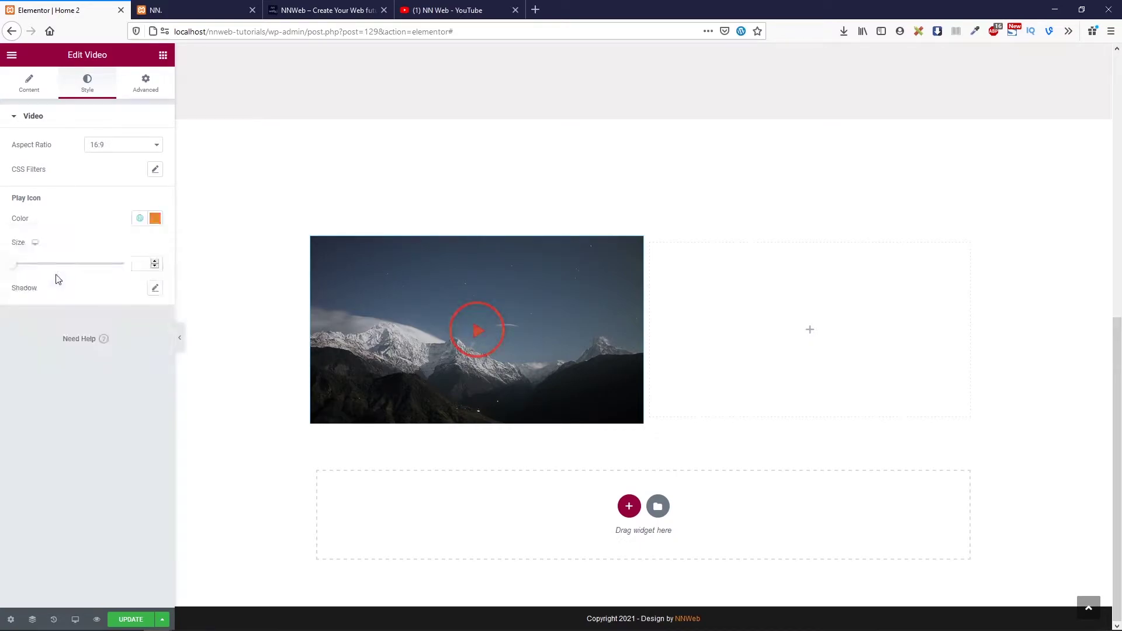
mouse_move(12, 267)
left_mouse_down()
mouse_move(75, 269)
mouse_move(33, 271)
left_mouse_up()
Try a blurred, left-offset, more opaque play icon shadow, then clear it again
left_click(156, 289)
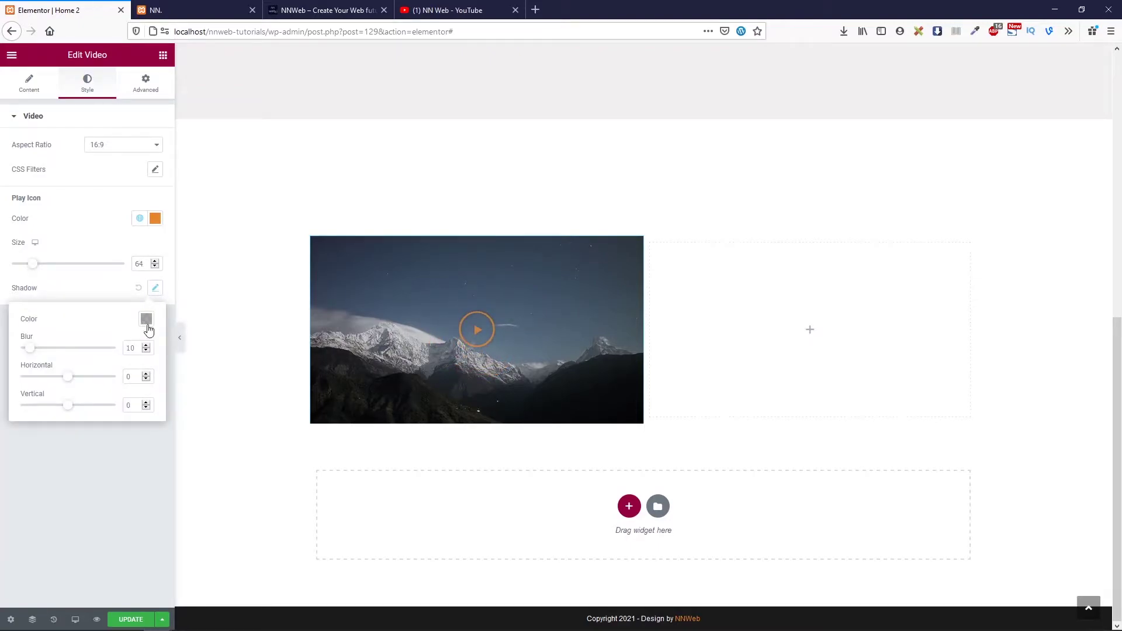
left_click_drag(35, 349, 89, 410)
left_click(146, 321)
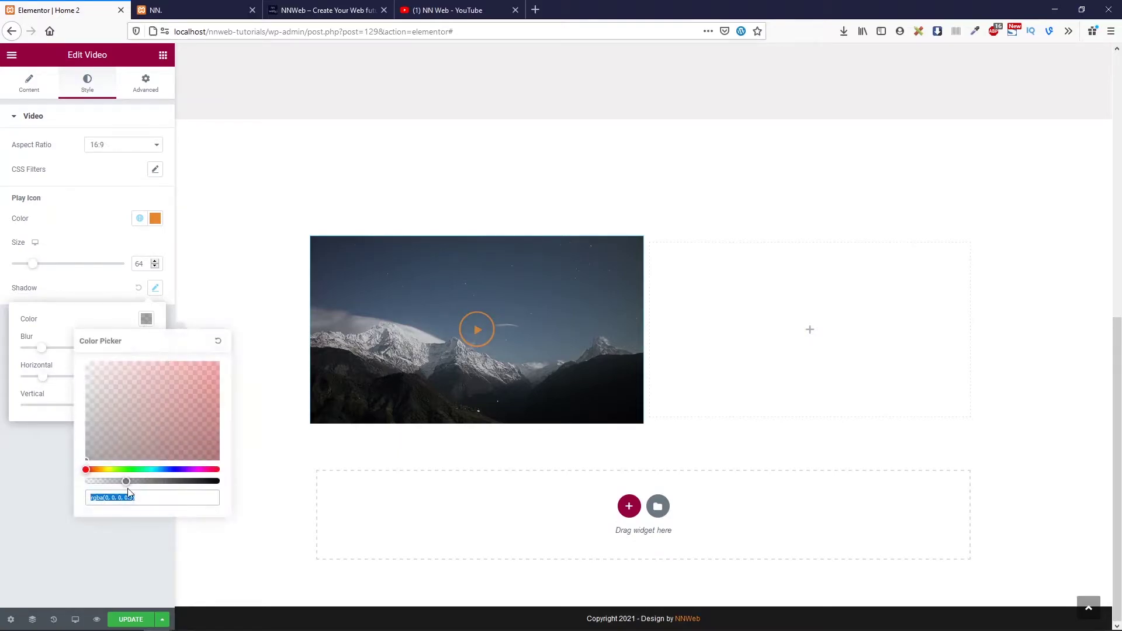
left_click_drag(129, 481, 200, 483)
left_click(86, 314)
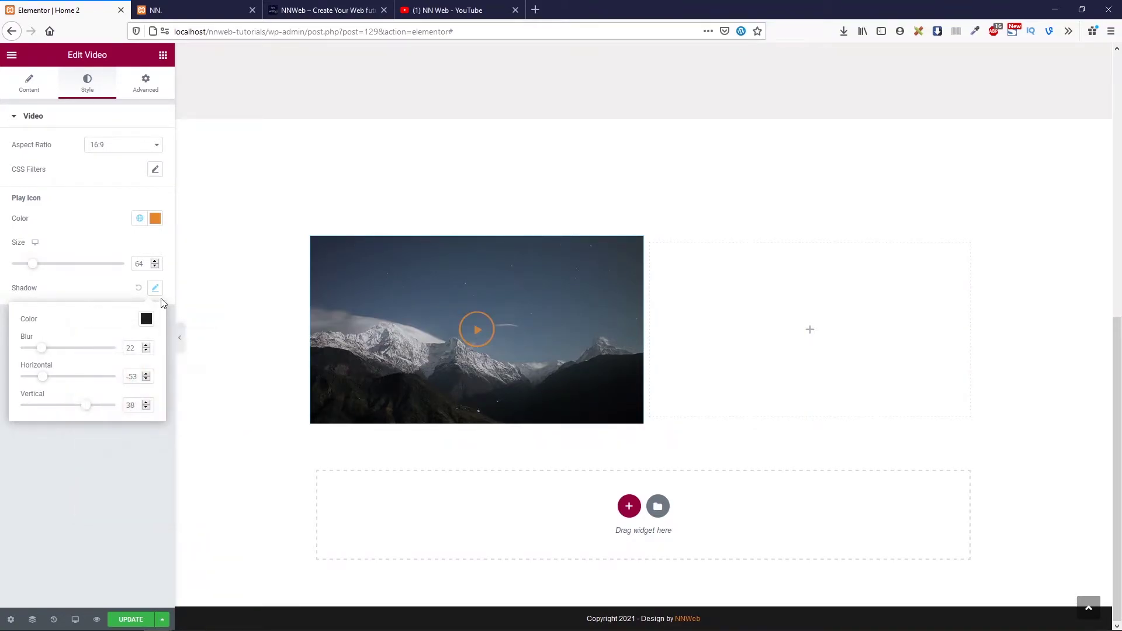
left_click(136, 289)
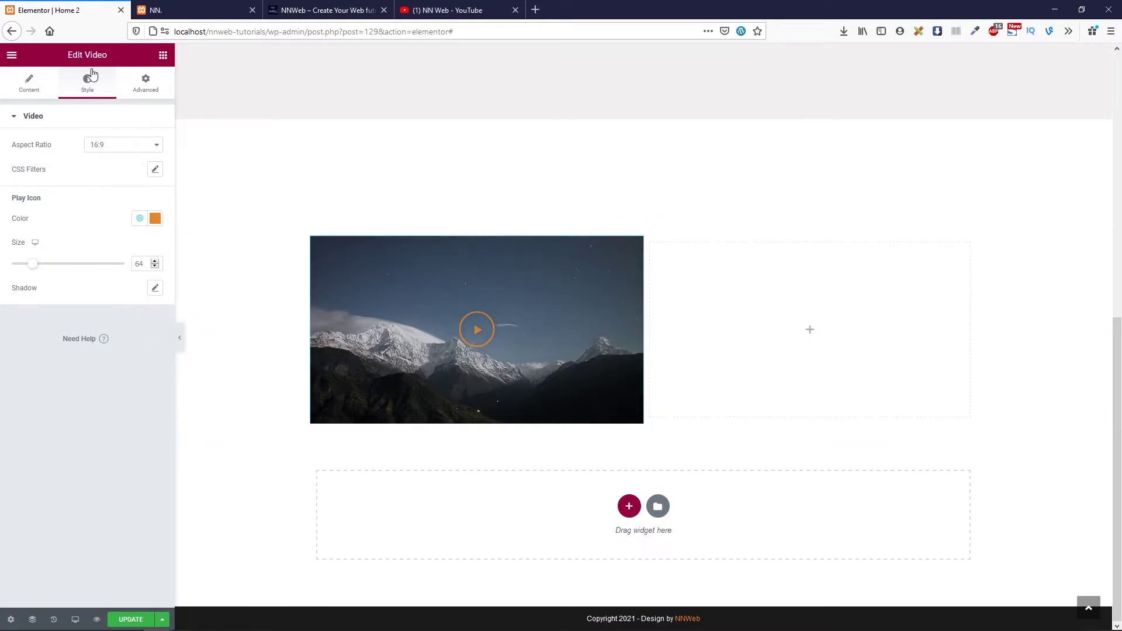
Glance at the video's Advanced settings, then return to Content and show the Elements panel
left_click(144, 88)
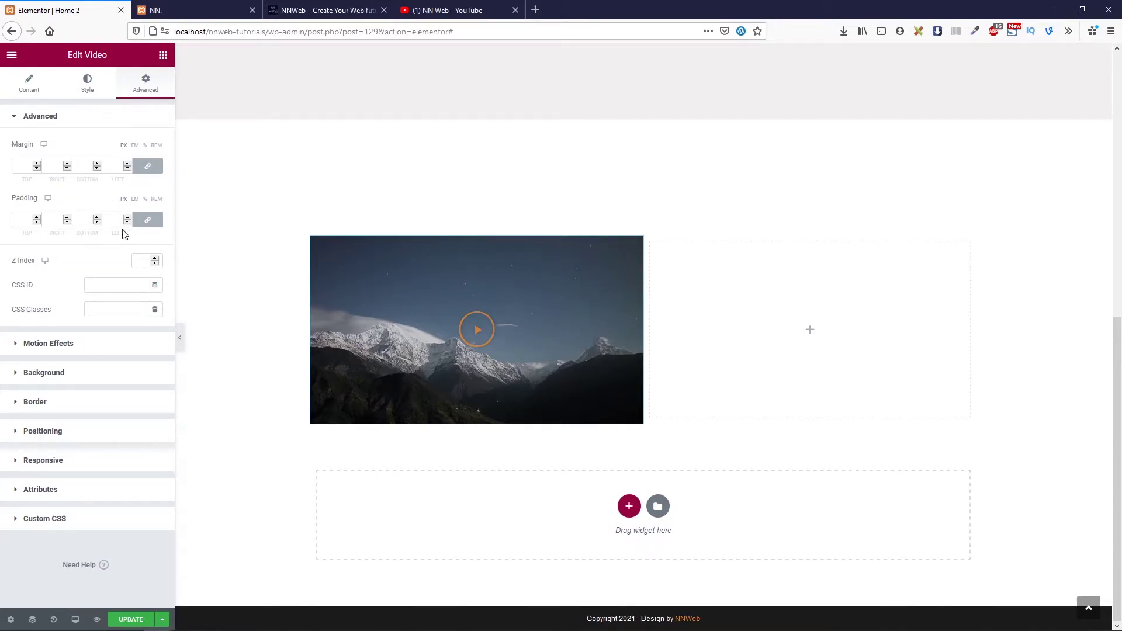
left_click(24, 88)
left_click(163, 55)
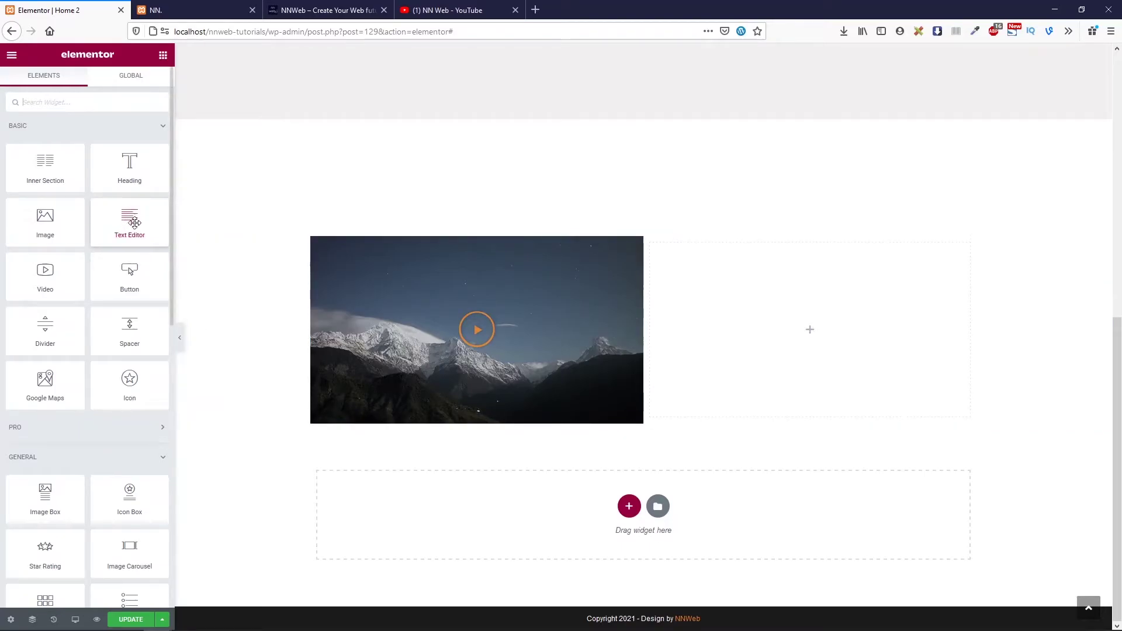
Add a Text Editor below the video and a centred Heading between them
left_click_drag(130, 221, 453, 430)
left_click(143, 86)
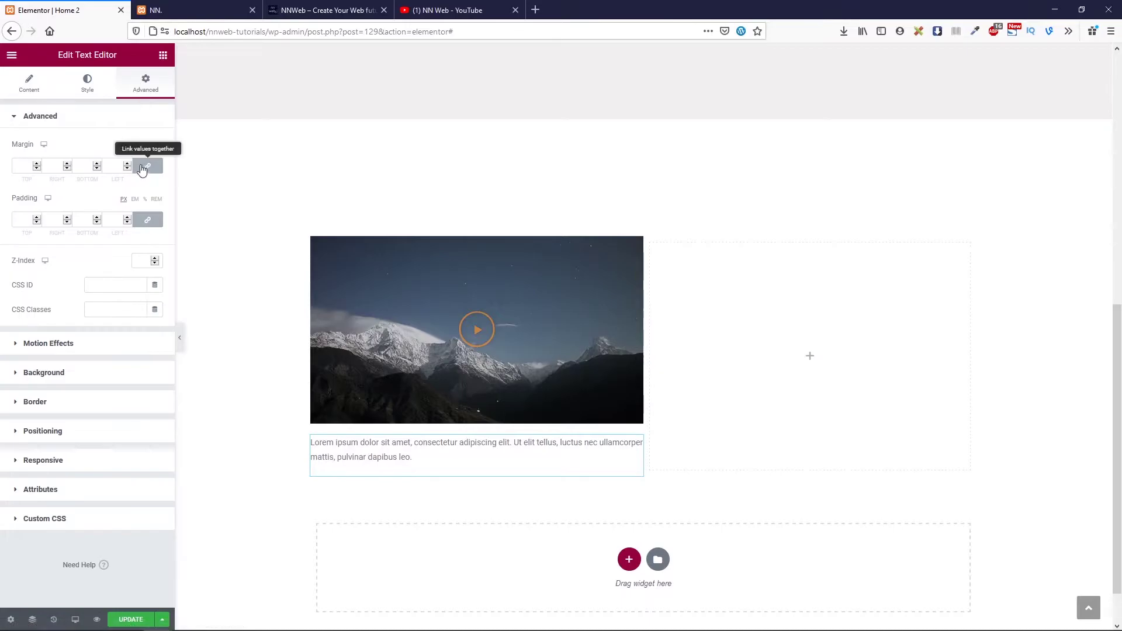
left_click(164, 54)
left_click_drag(158, 173, 506, 443)
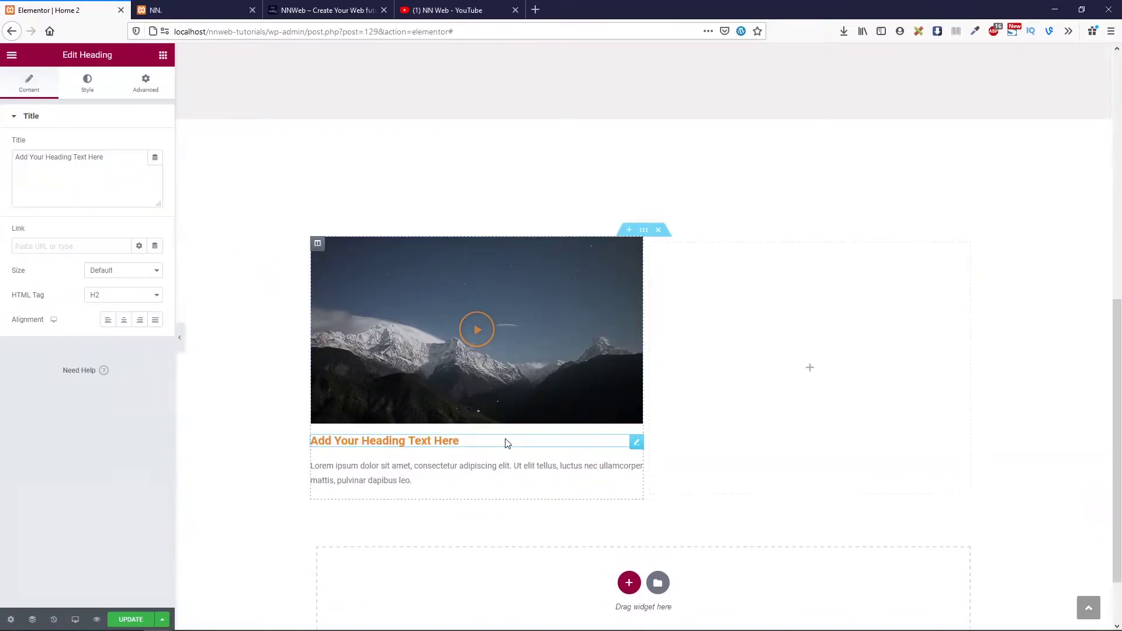
left_click(124, 319)
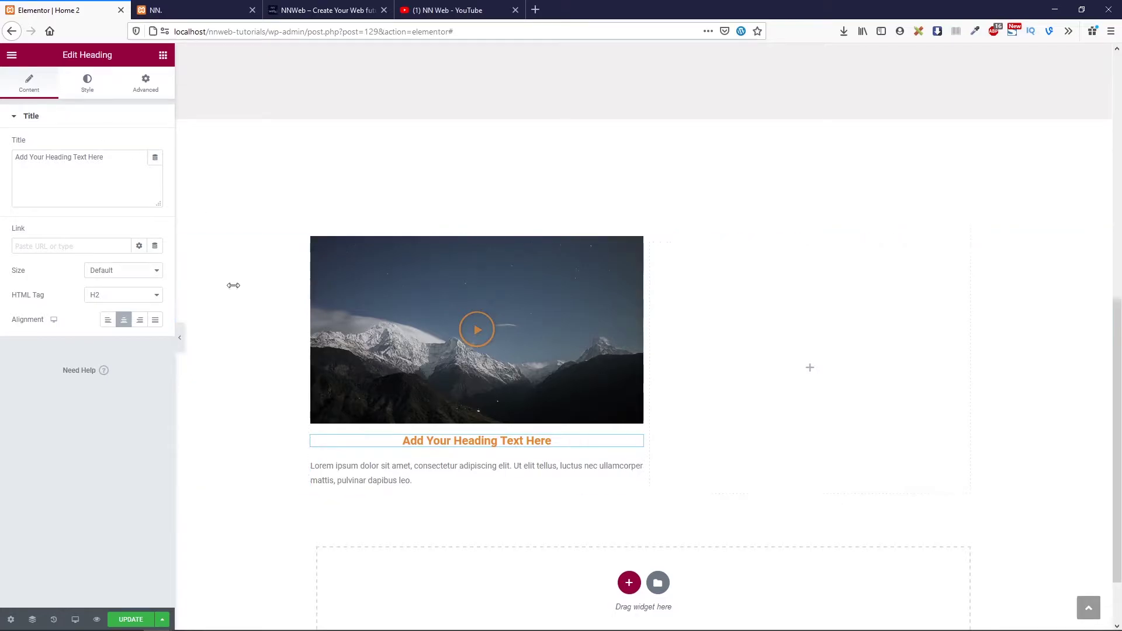
Duplicate the Lorem ipsum paragraph so the text block repeats it twice
left_click(362, 473)
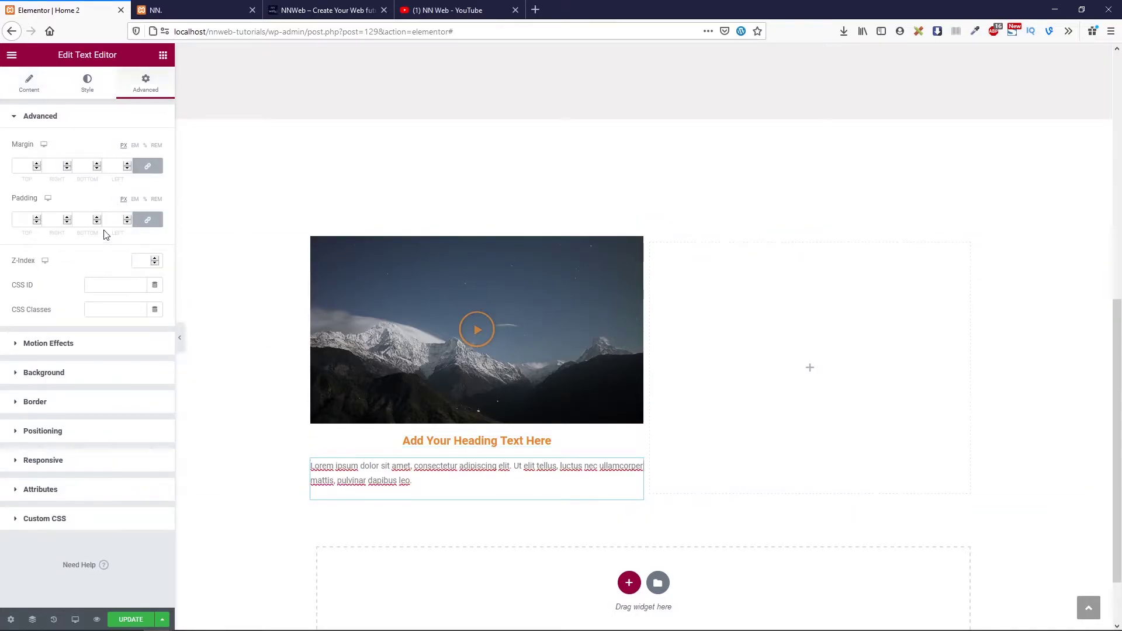
left_click(29, 83)
left_click_drag(135, 249, 19, 204)
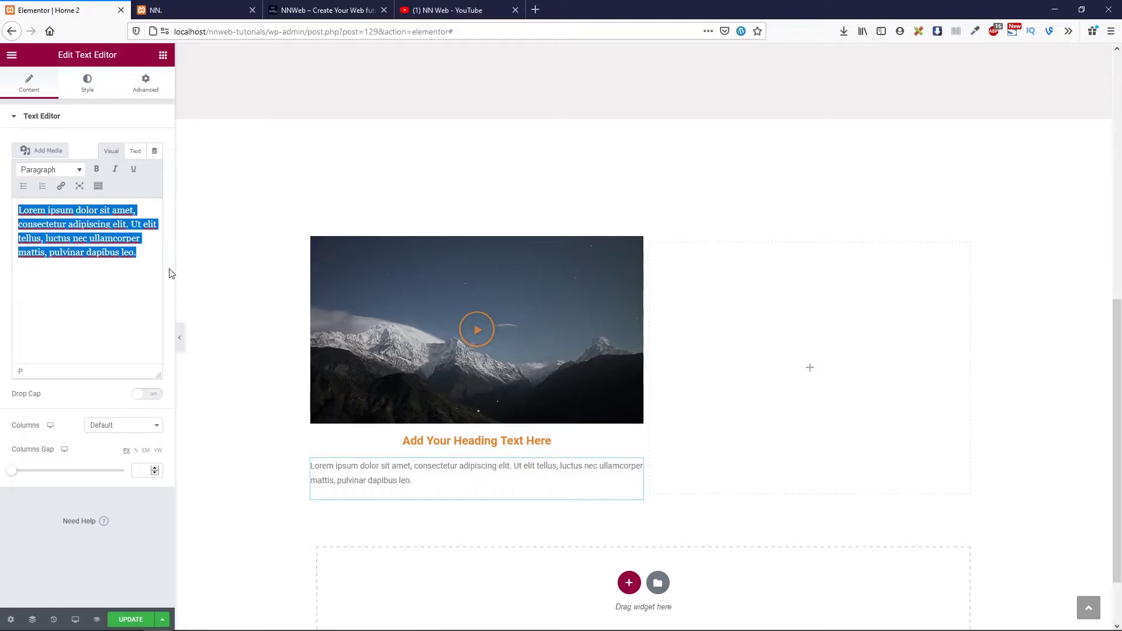
key("ctrl+c")
left_click(151, 255)
key("ctrl+v")
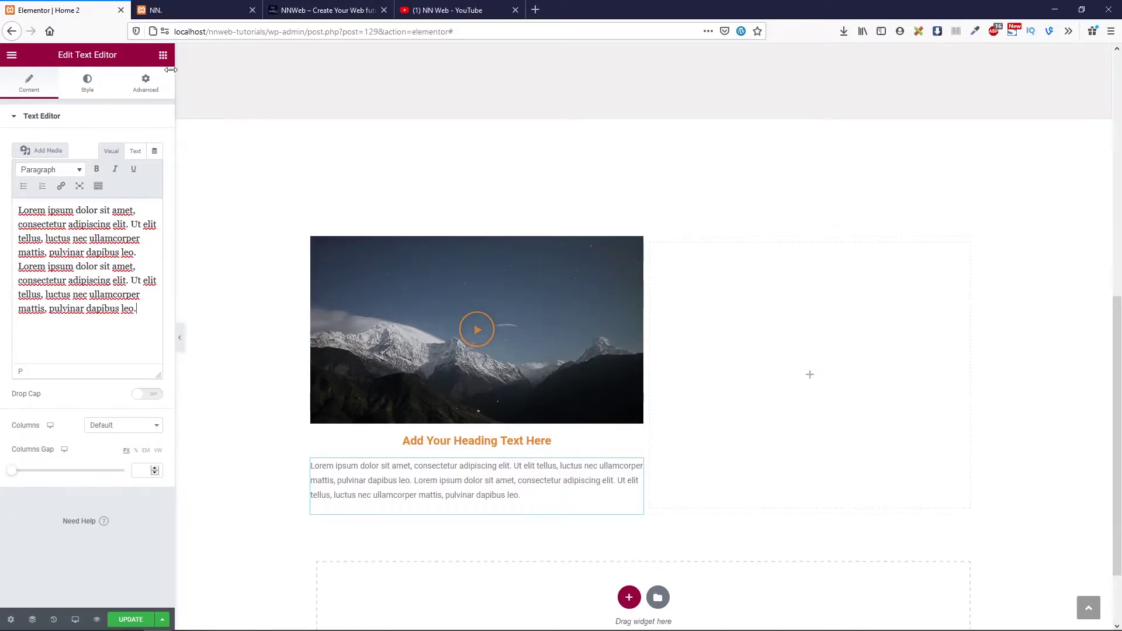
left_click(164, 59)
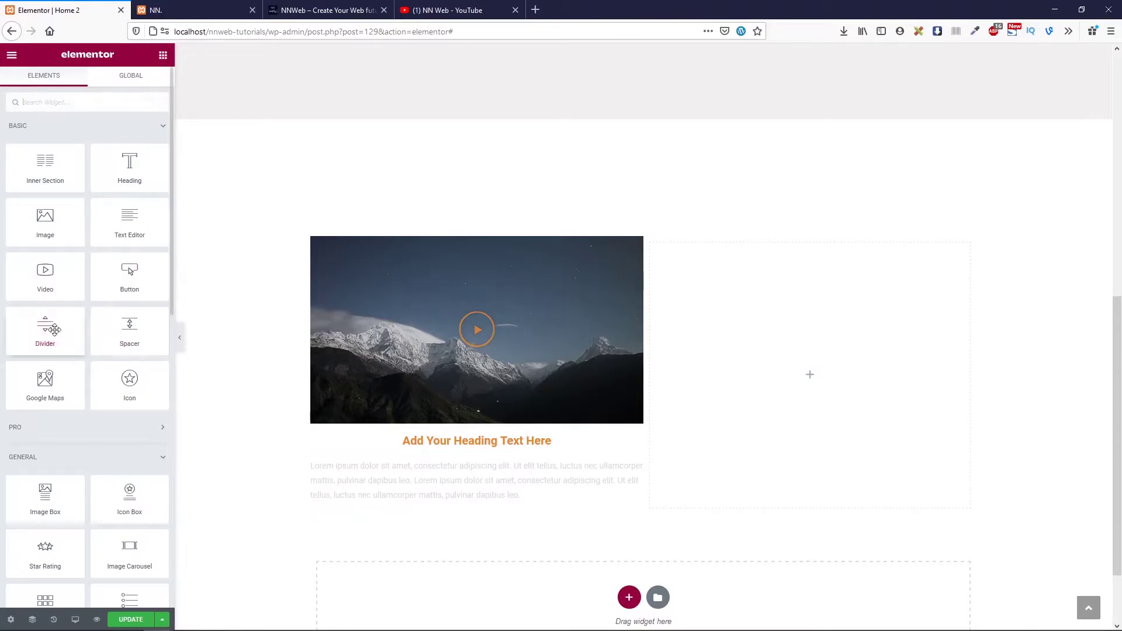
Add a Divider below the paragraph, trying Curly, Fir Tree and Rhombus before settling on Solid
left_click_drag(45, 330, 463, 510)
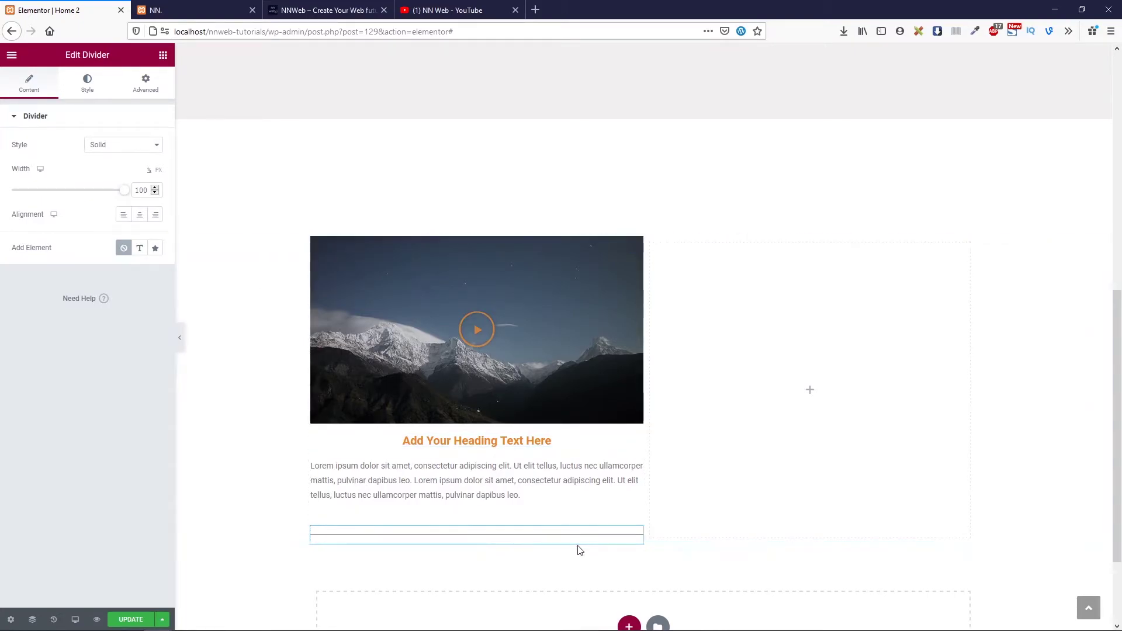
left_click(114, 151)
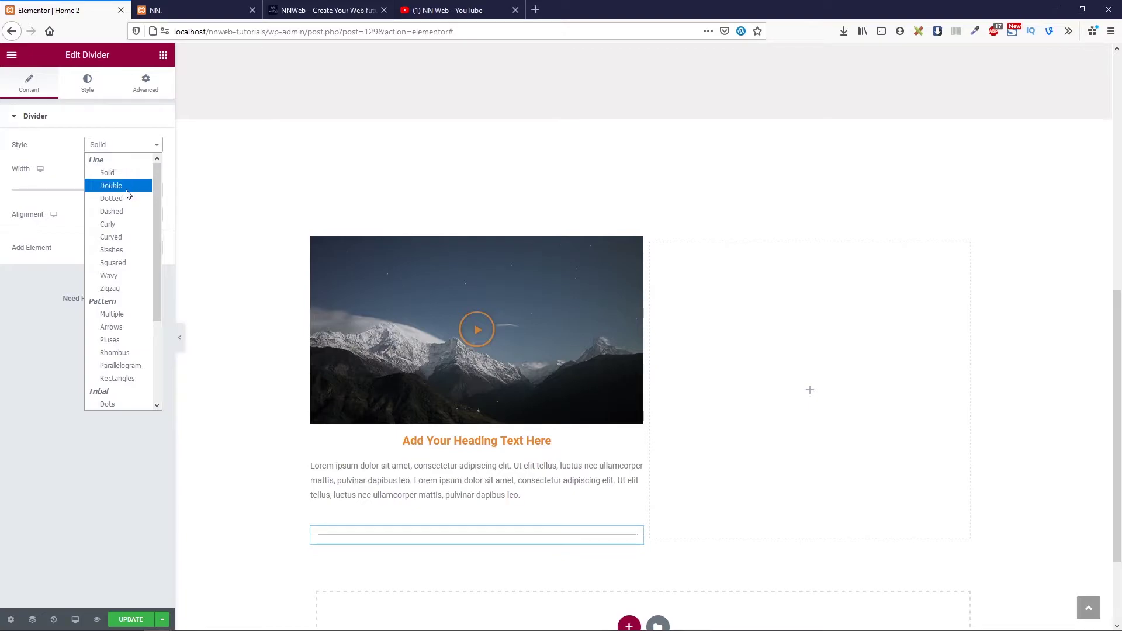
left_click(126, 225)
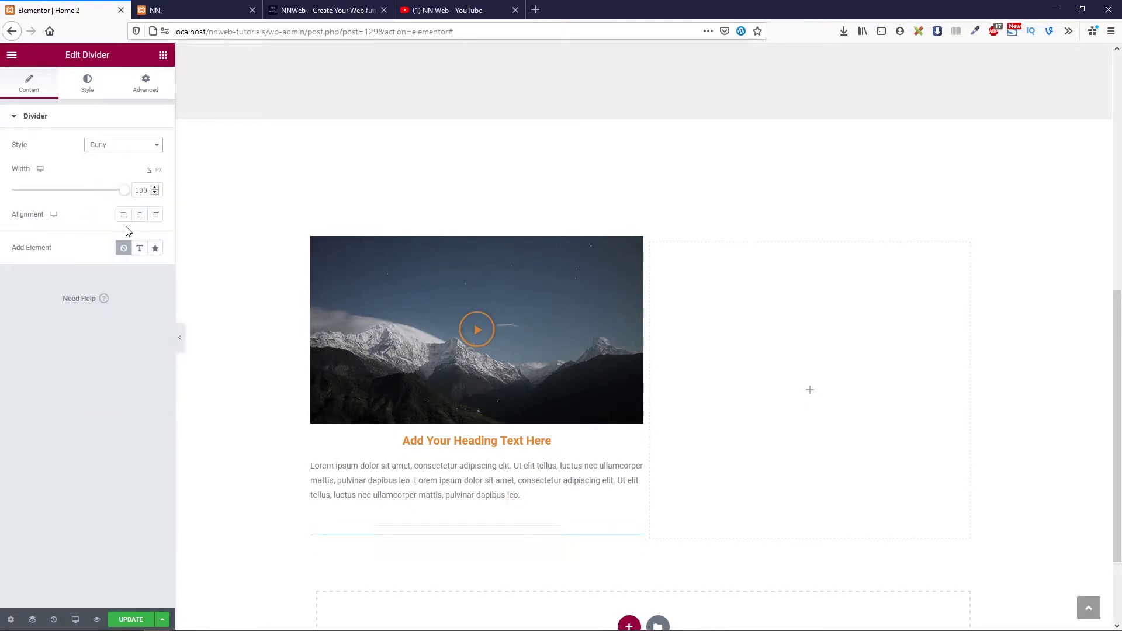
left_click(125, 146)
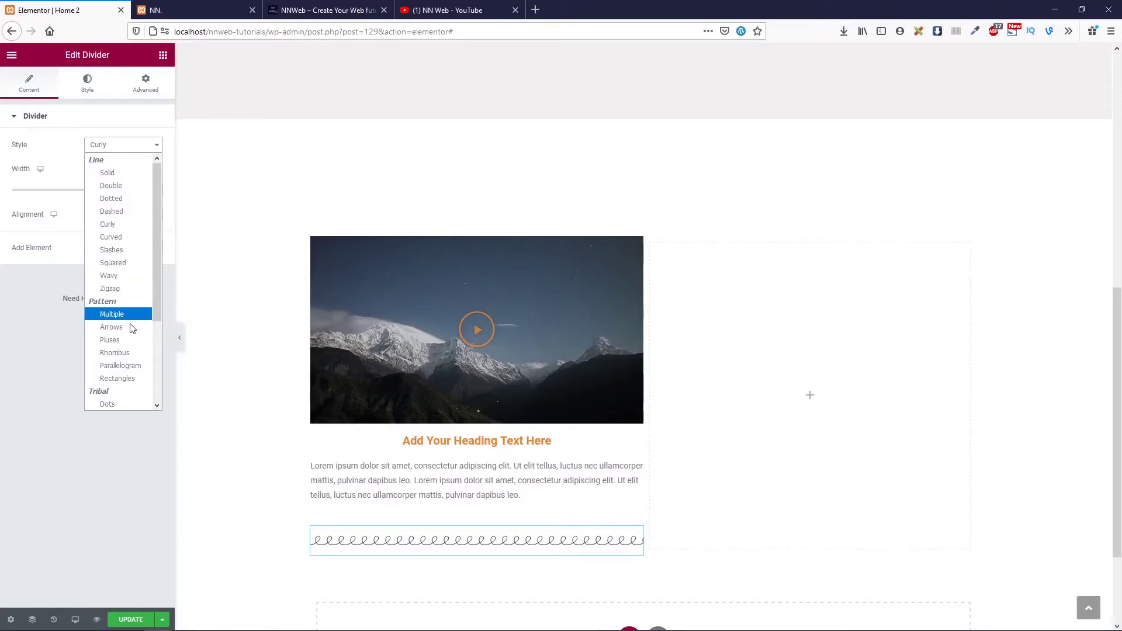
scroll(131, 331, "down", 3)
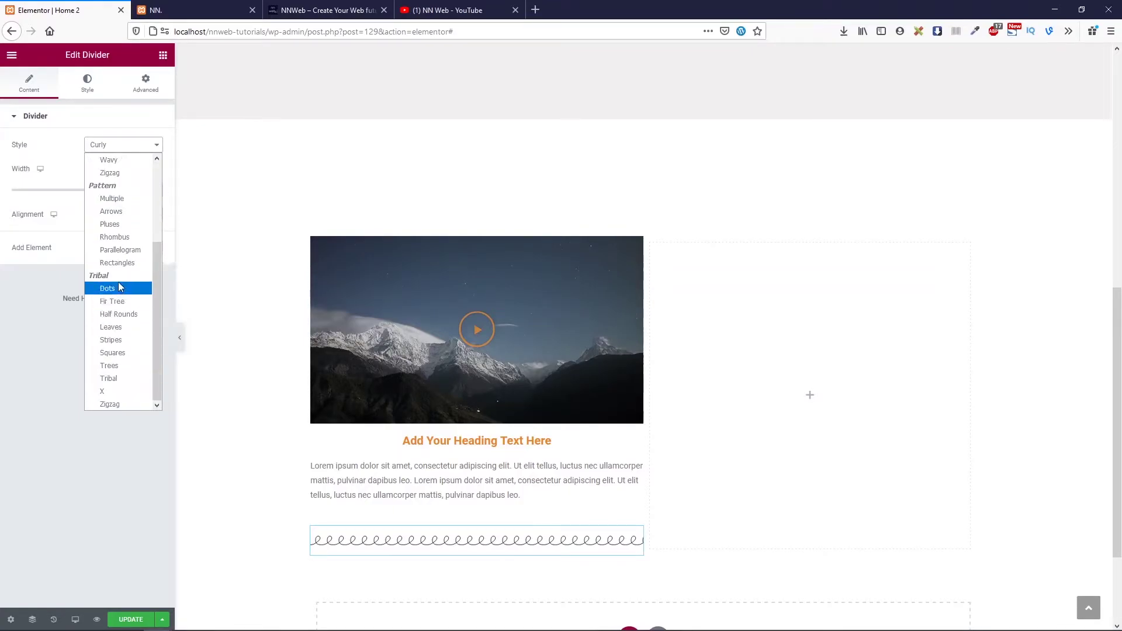
left_click(119, 301)
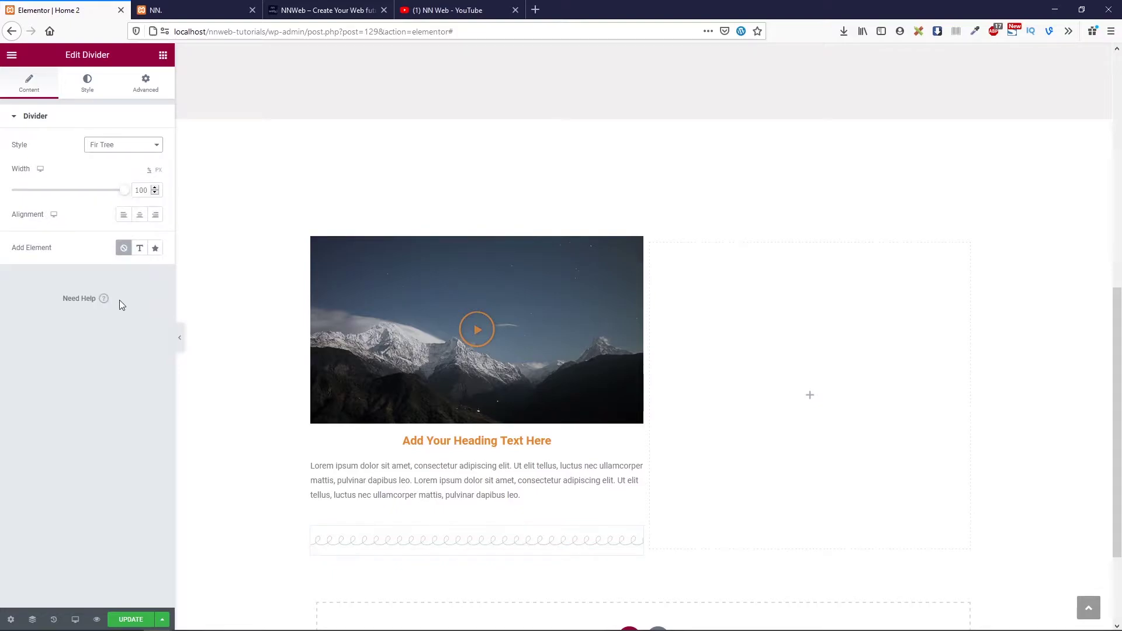
left_click(115, 153)
left_click(124, 345)
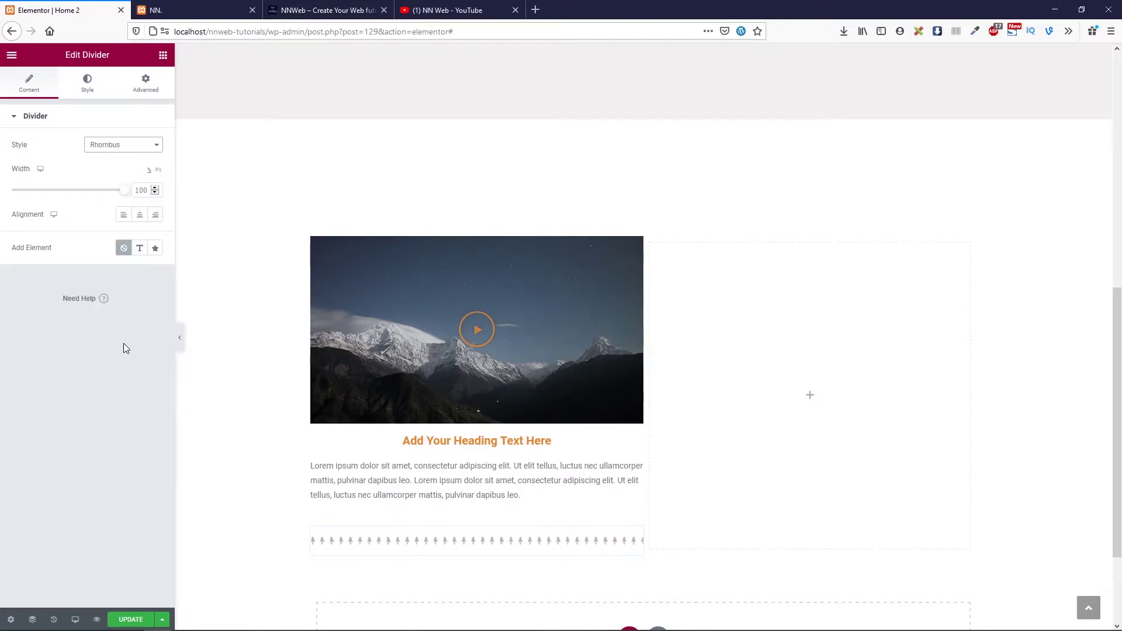
left_click(128, 151)
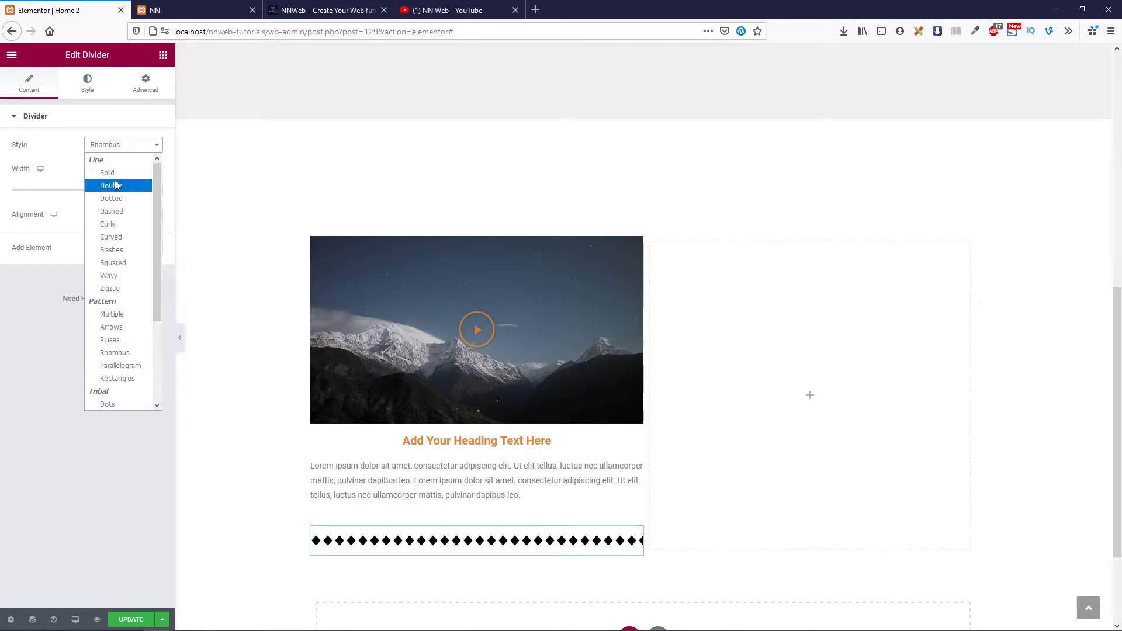
left_click(114, 173)
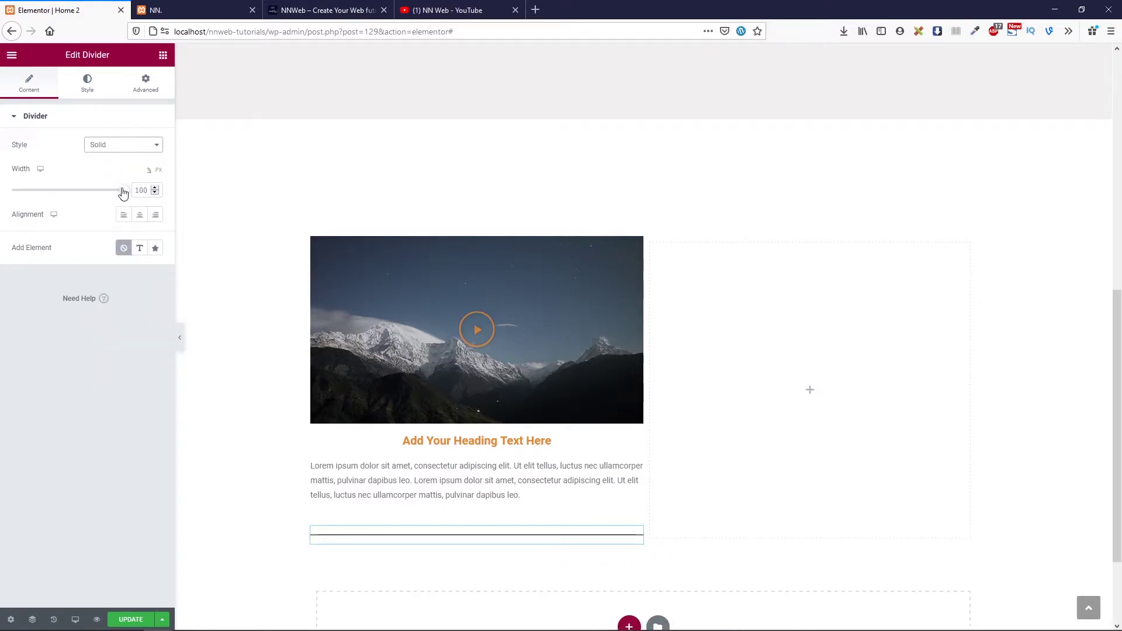
Narrow the divider to 43% width and centre it in the column
left_click_drag(122, 193, 59, 203)
left_click(139, 216)
left_click(154, 217)
left_click(123, 214)
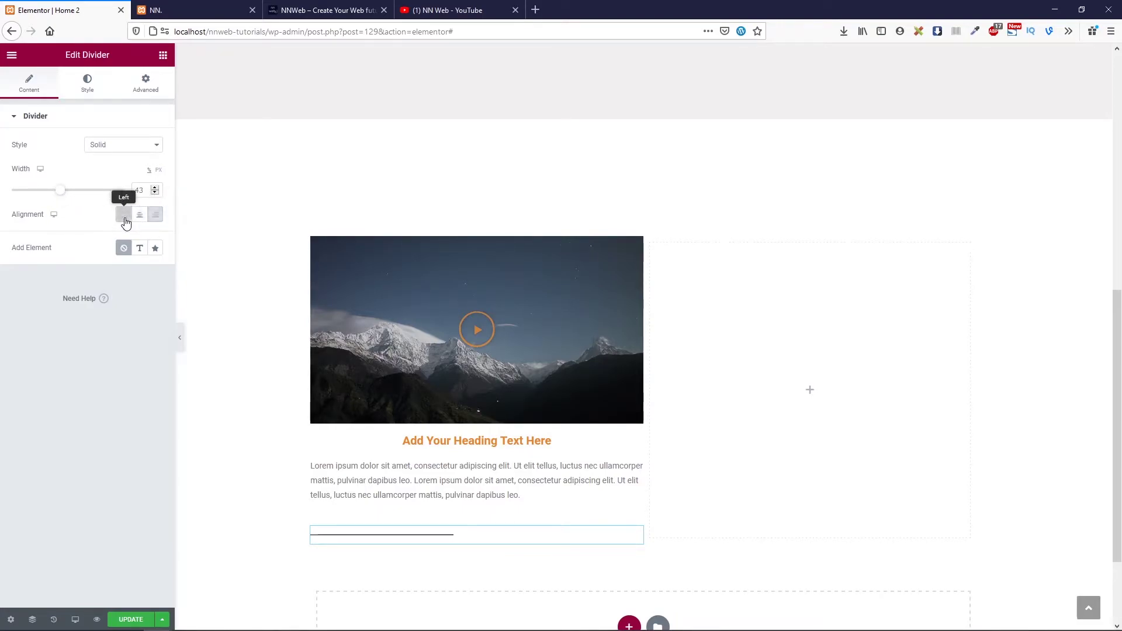
left_click(155, 250)
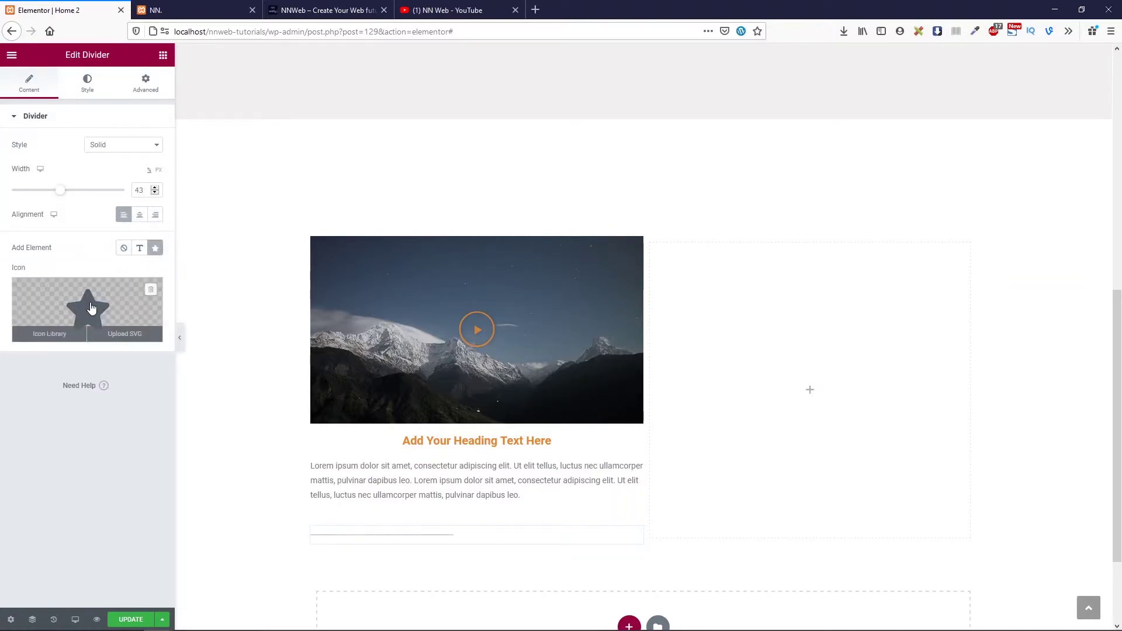
left_click(139, 215)
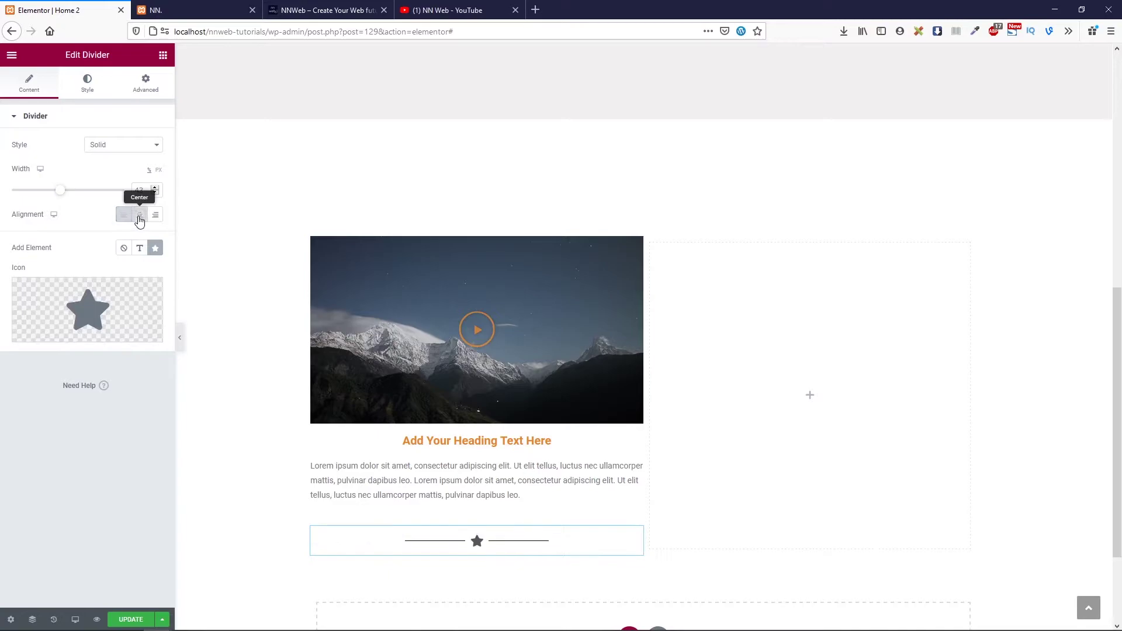
Set the divider's middle element to text reading 'Text'
left_click(141, 250)
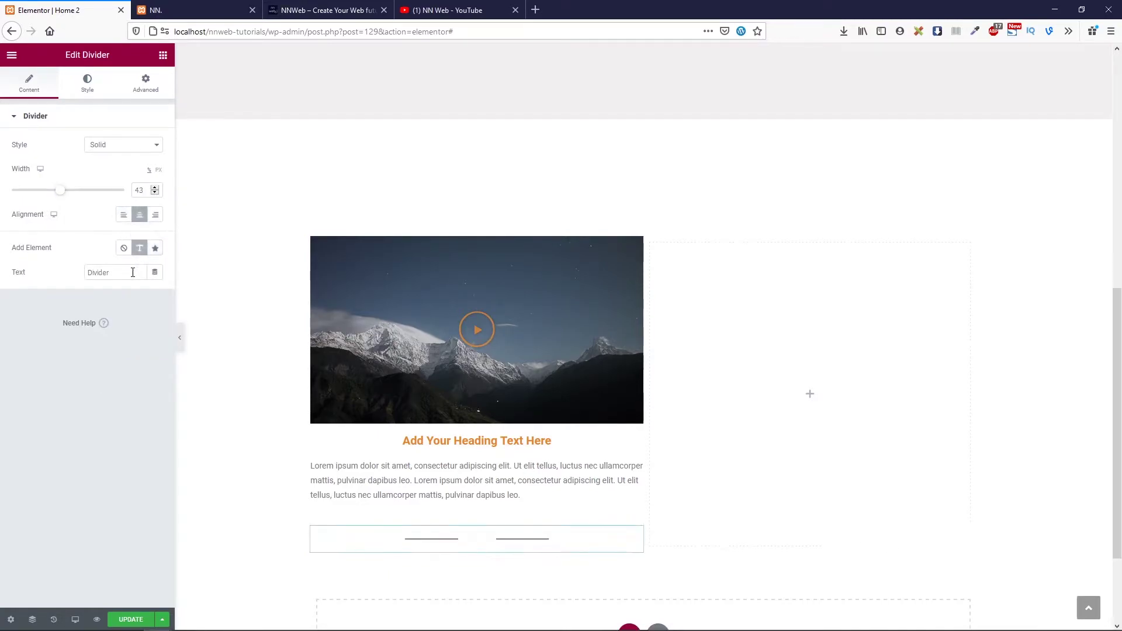
left_click_drag(132, 273, 75, 275)
type("Text")
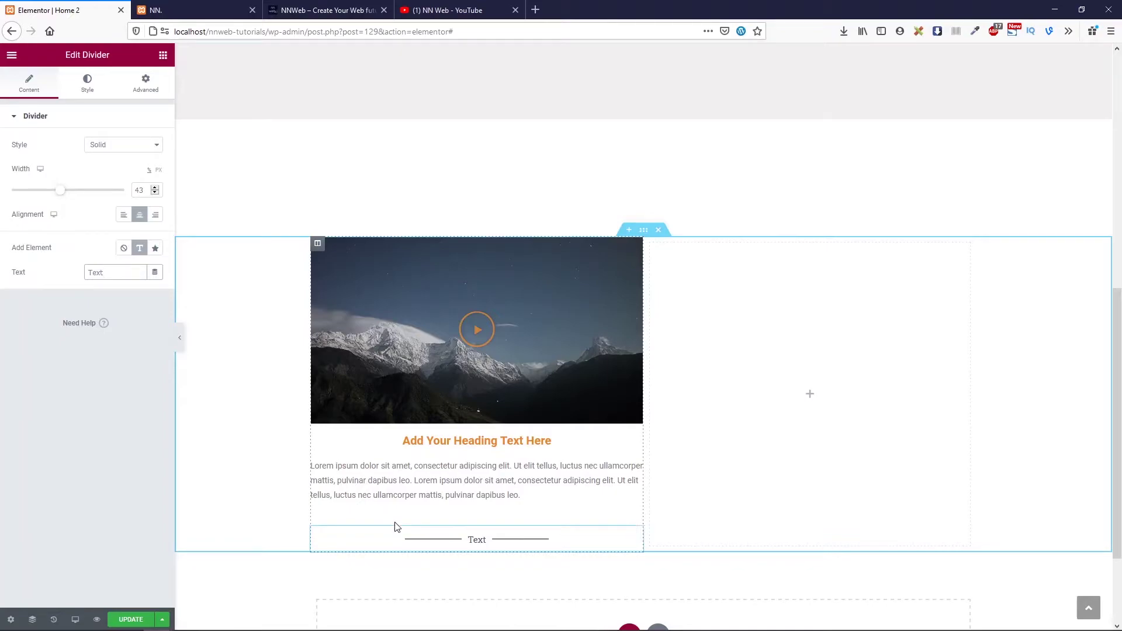
left_click(163, 55)
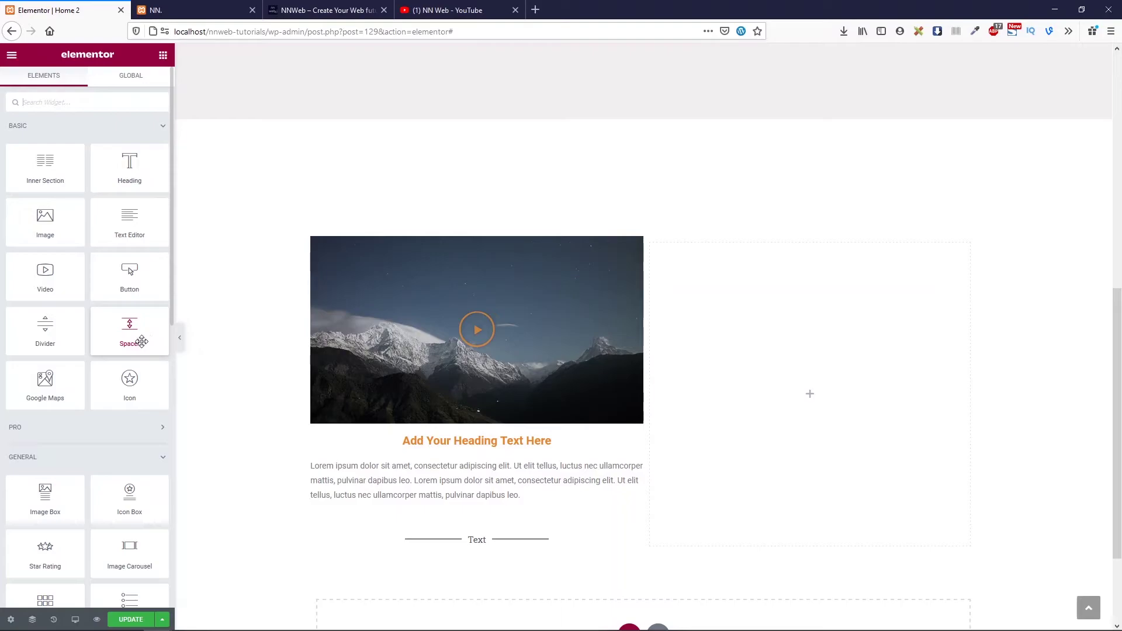
Add a Spacer under the orange heading and set its height to 41 px
left_click_drag(128, 334, 478, 468)
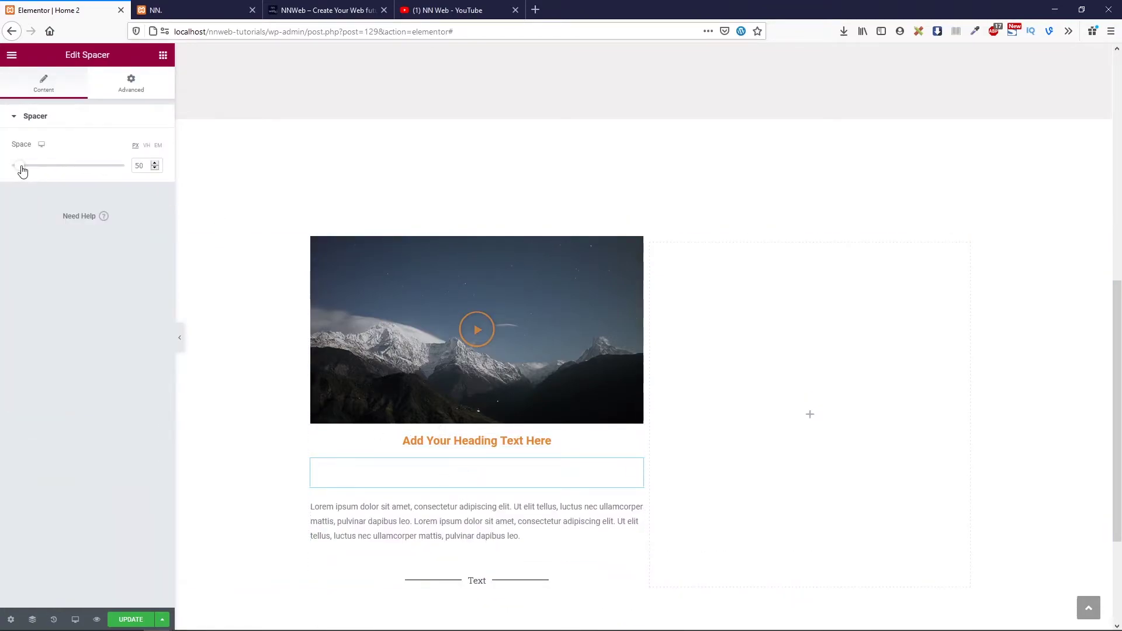
left_click_drag(22, 169, 20, 219)
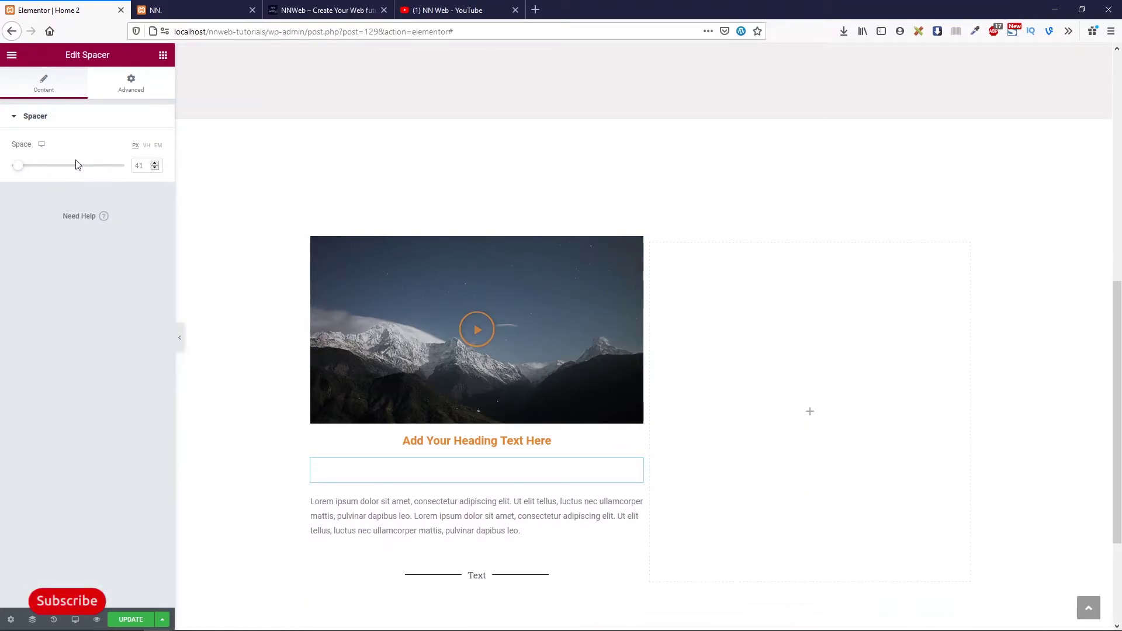
left_click(148, 146)
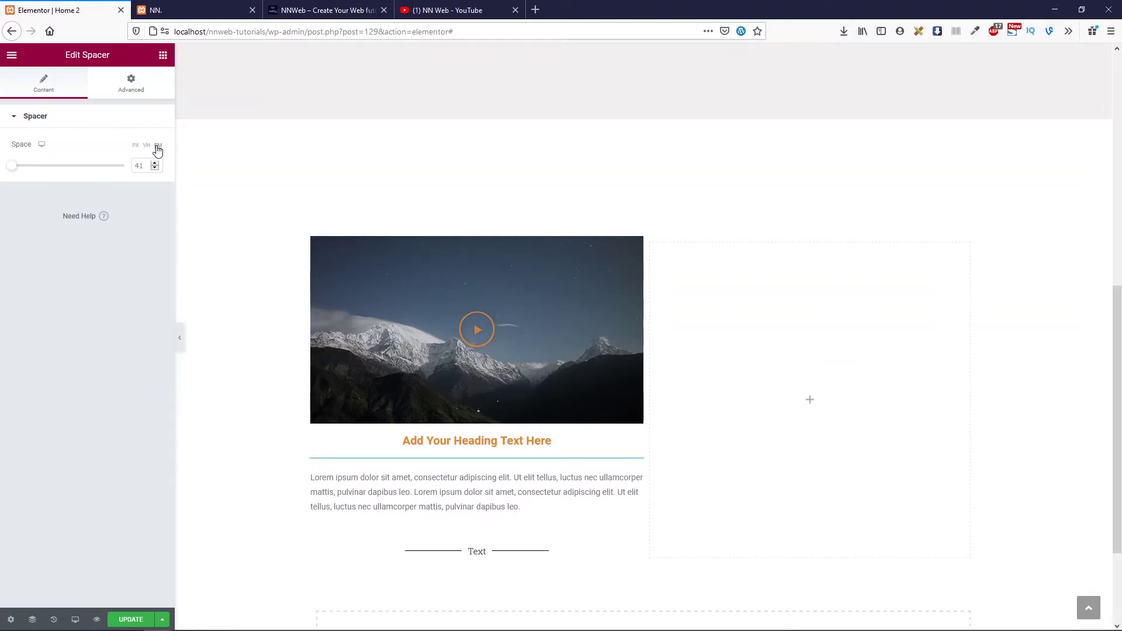
left_click(137, 147)
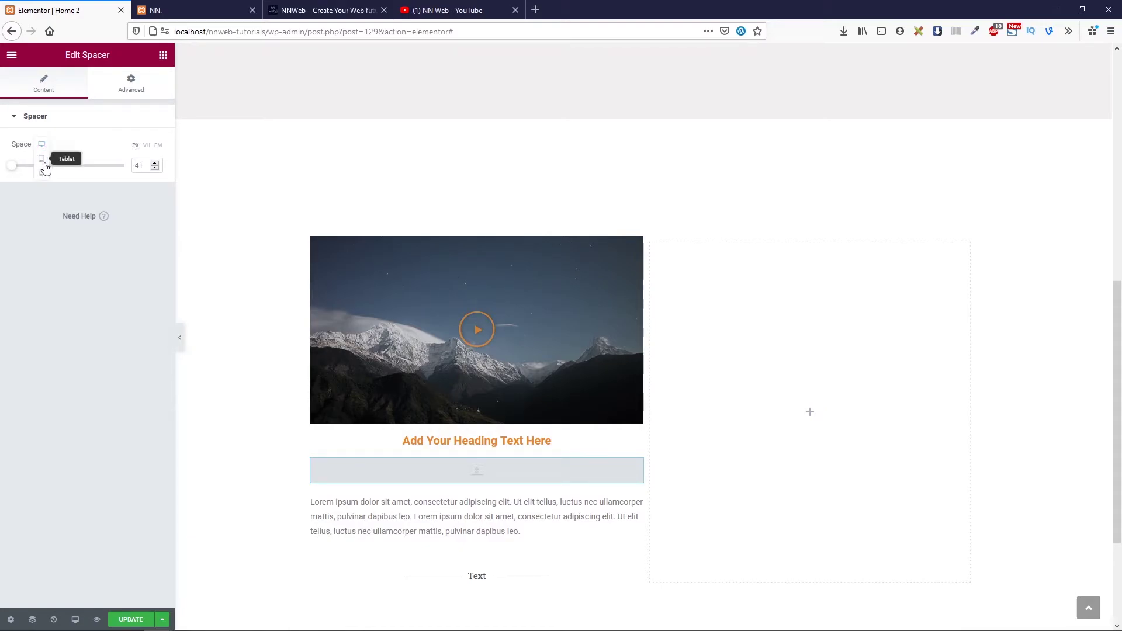
left_click(118, 94)
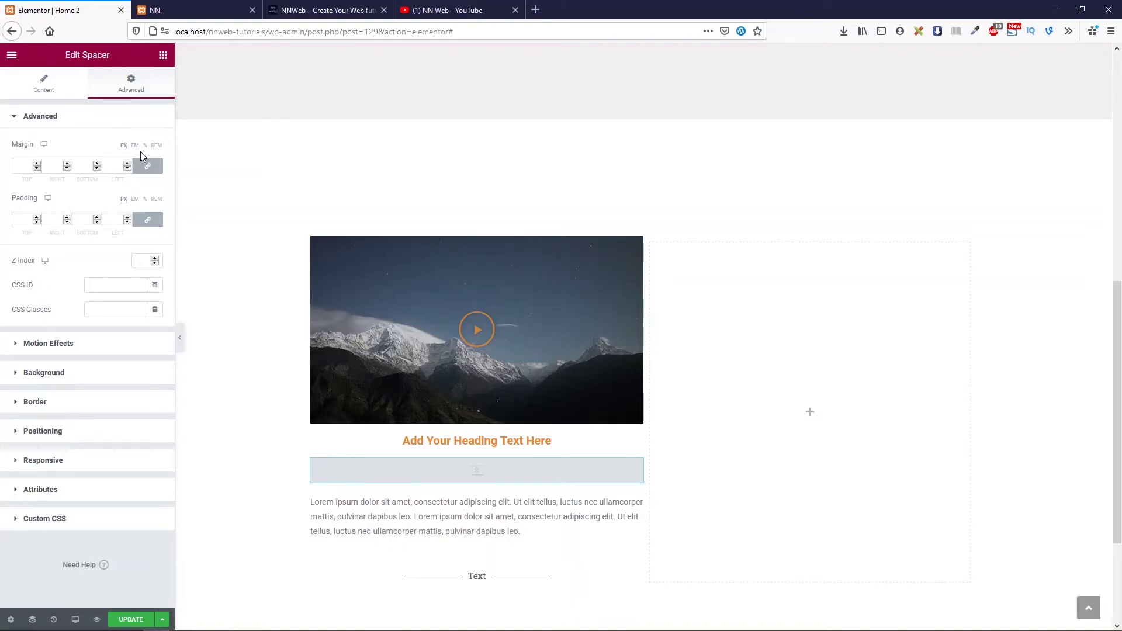
left_click(163, 55)
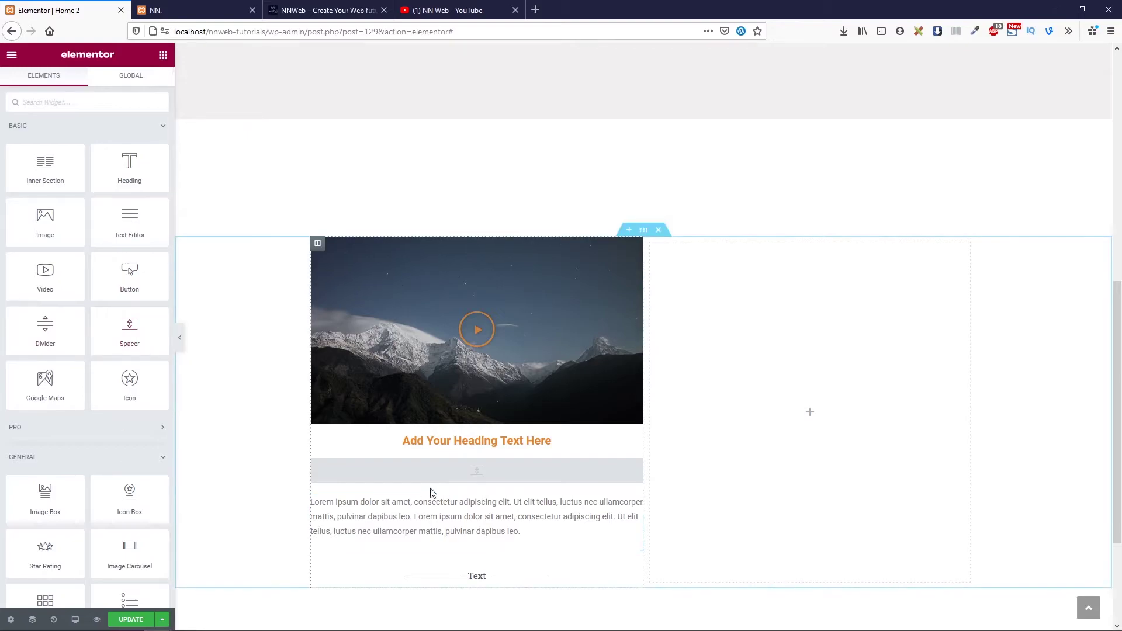
scroll(436, 497, "down", 2)
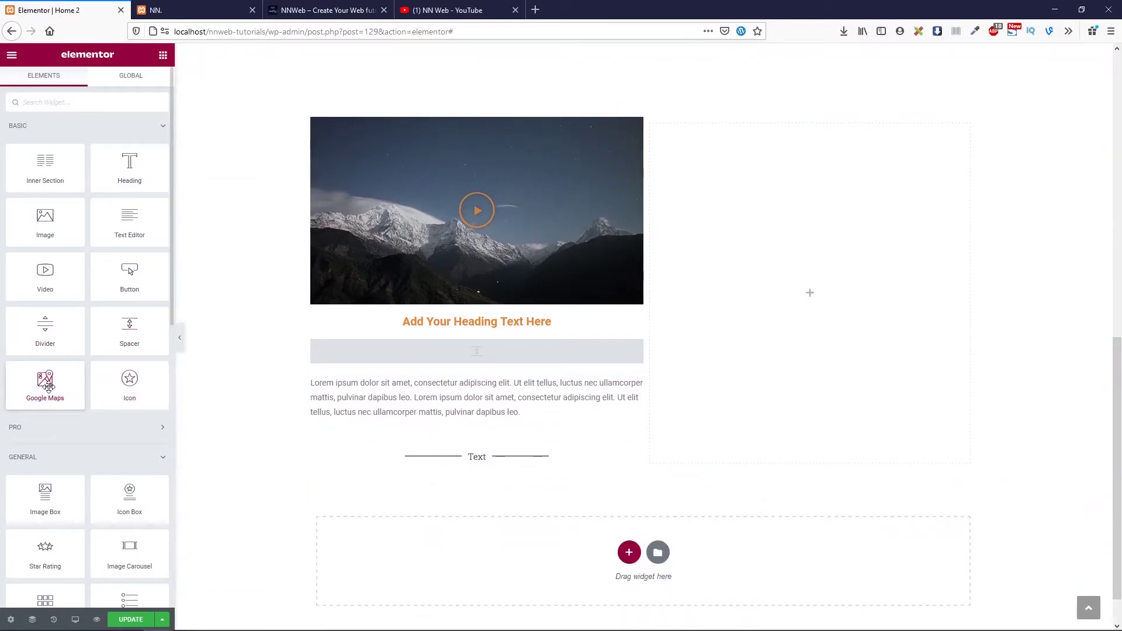
Drop a London Eye Google Map into the right column with zoom 15 and 665 px height
left_click_drag(48, 386, 807, 241)
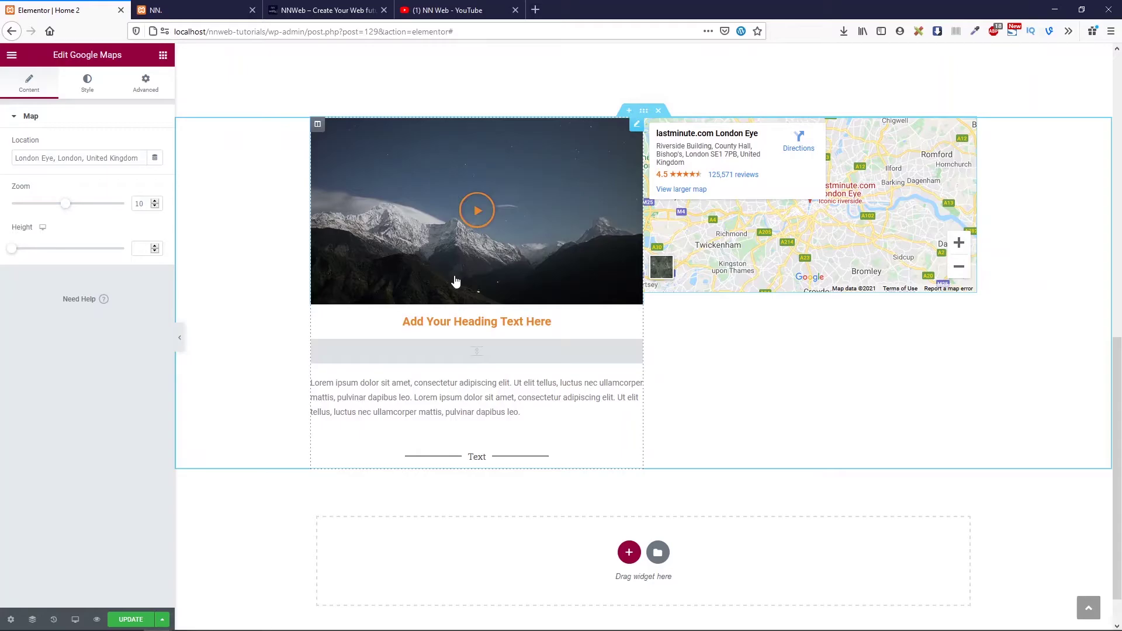
scroll(206, 216, "down", 2)
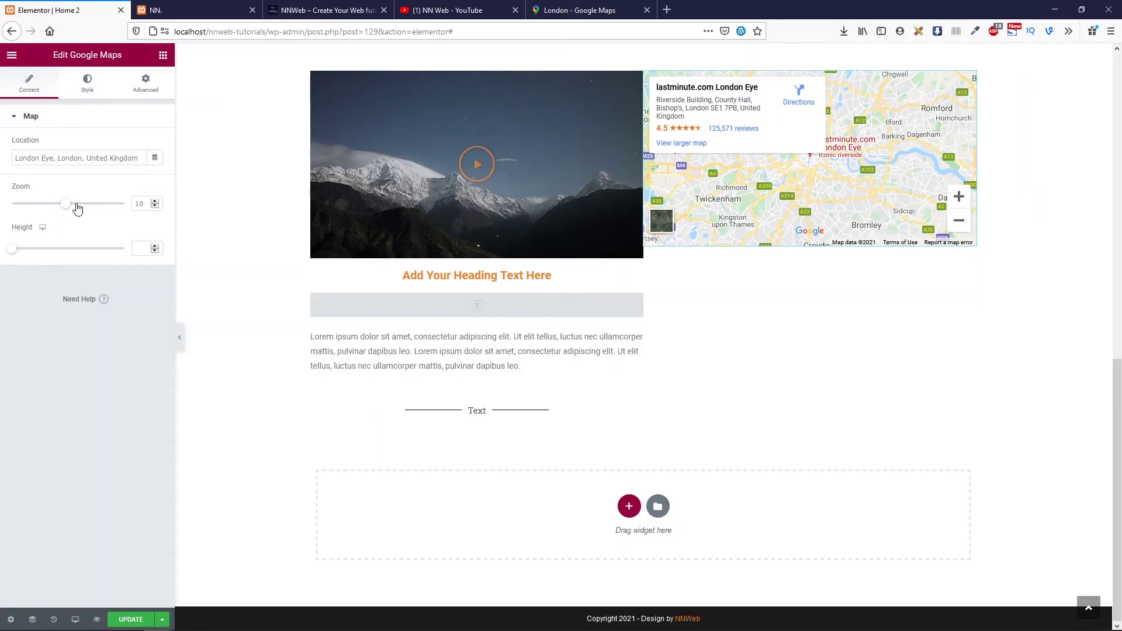
left_click_drag(69, 208, 102, 209)
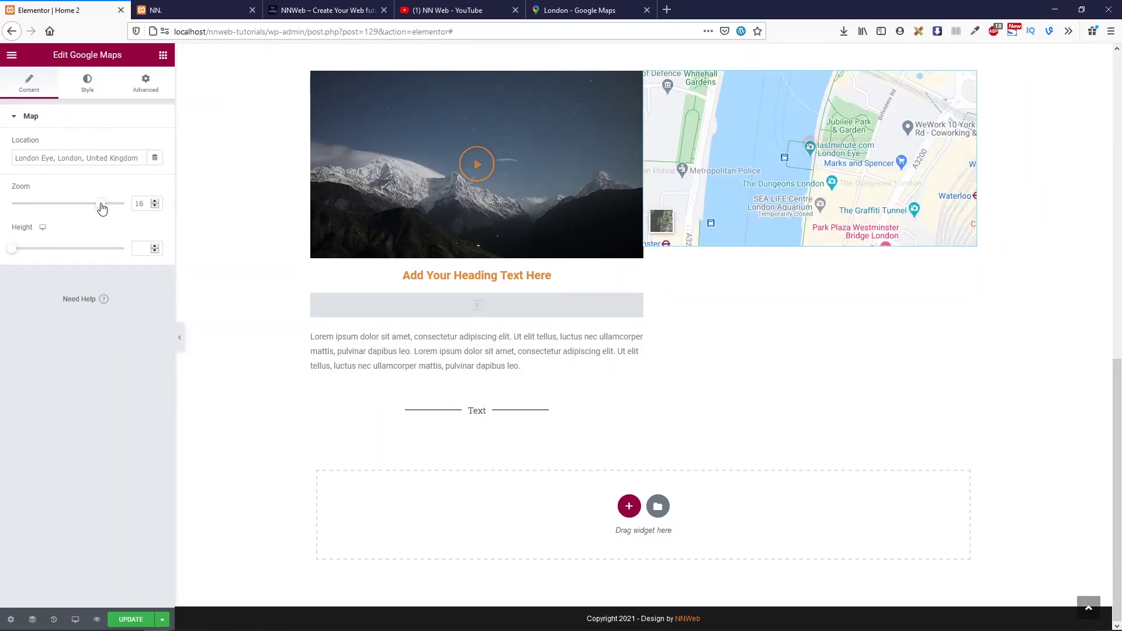
left_click_drag(102, 209, 47, 208)
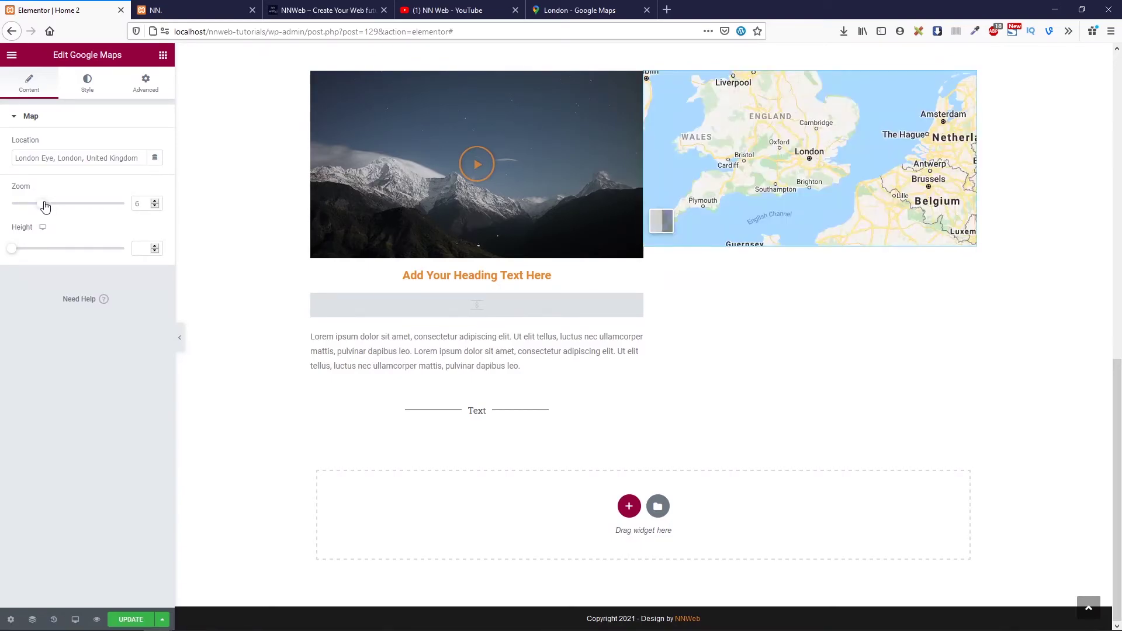
left_click_drag(46, 207, 97, 212)
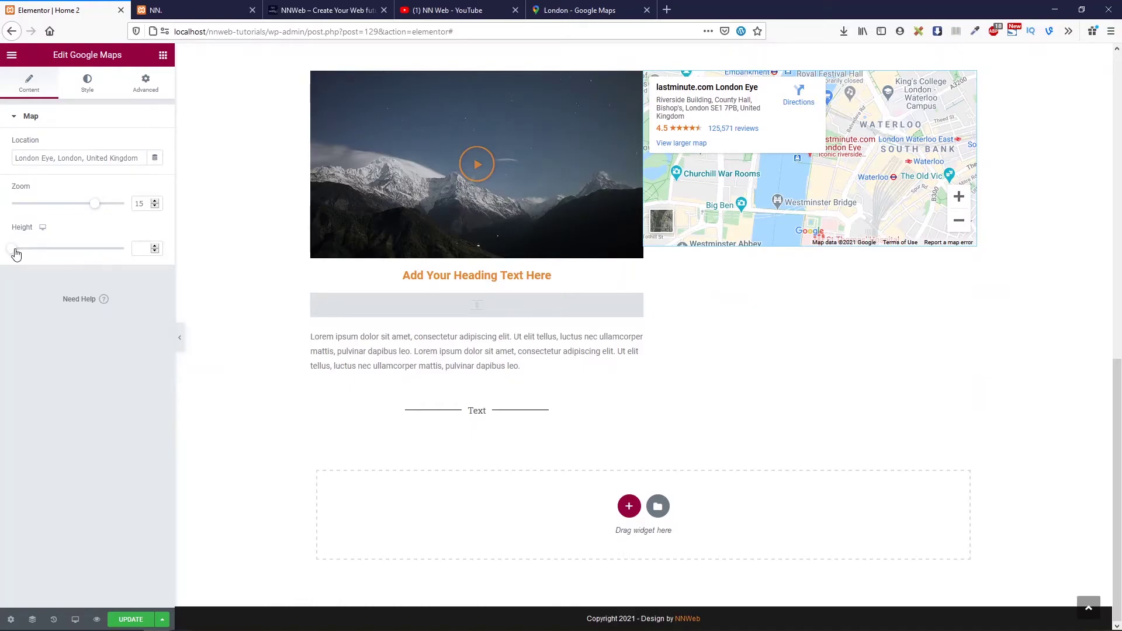
left_click_drag(16, 254, 67, 253)
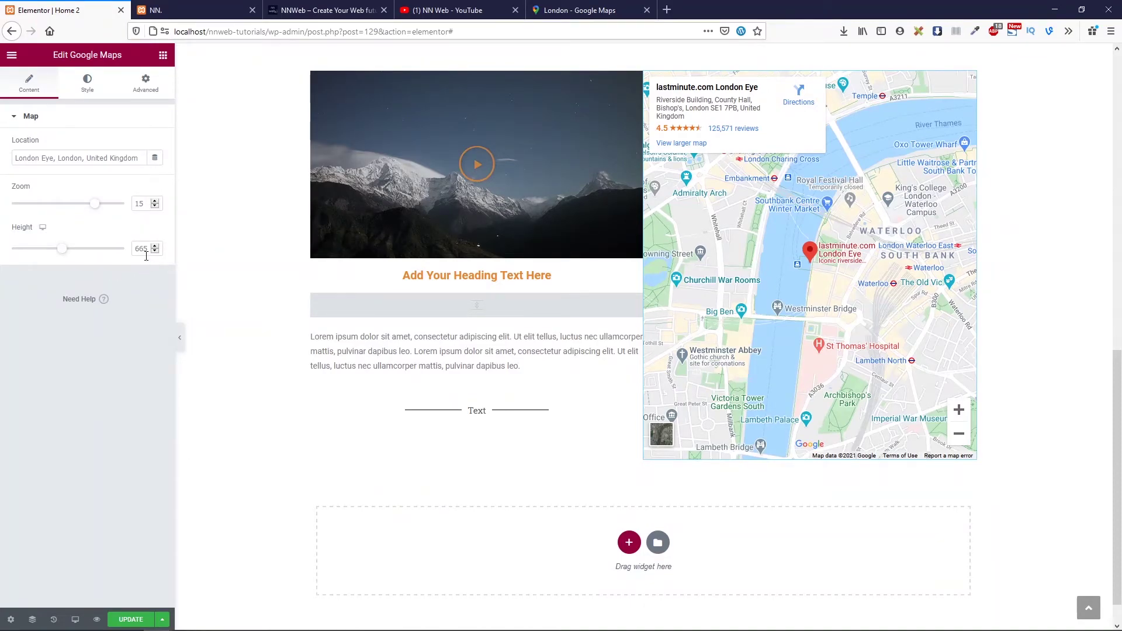
Try brightness 127 in the map's CSS Filters, then reset the filters to normal
left_click(85, 91)
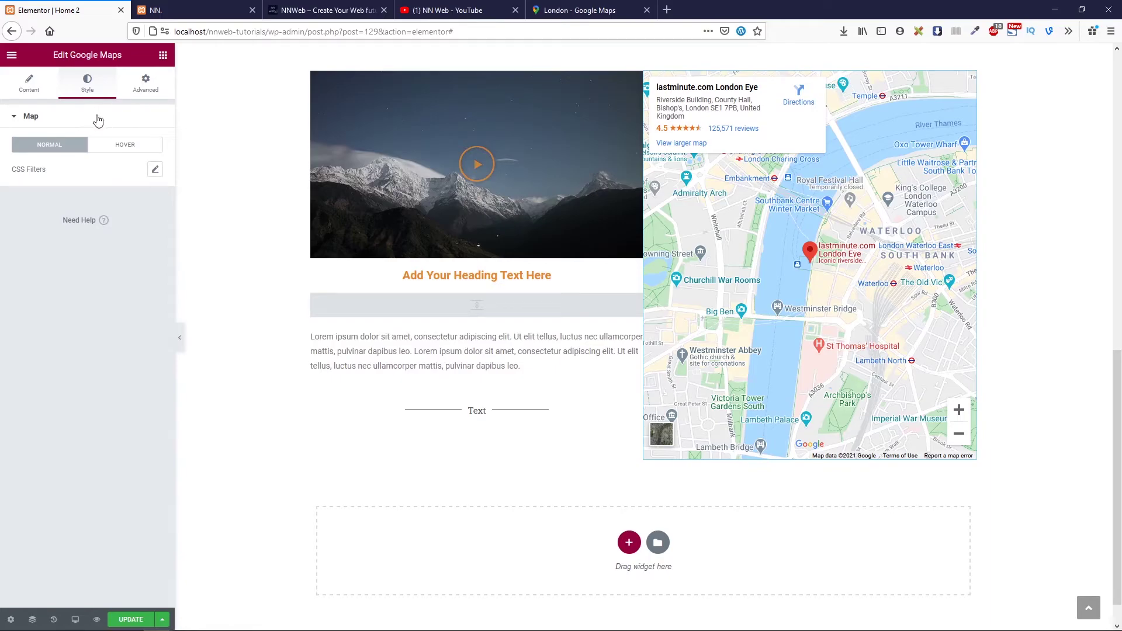
left_click(155, 169)
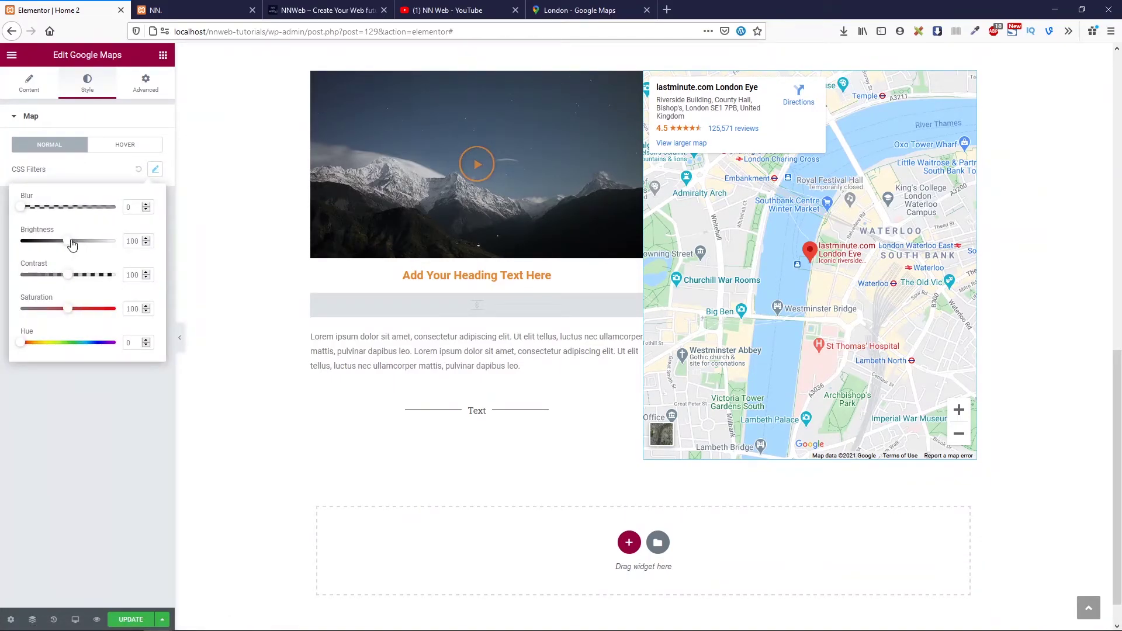
left_click_drag(72, 242, 52, 245)
left_click(139, 169)
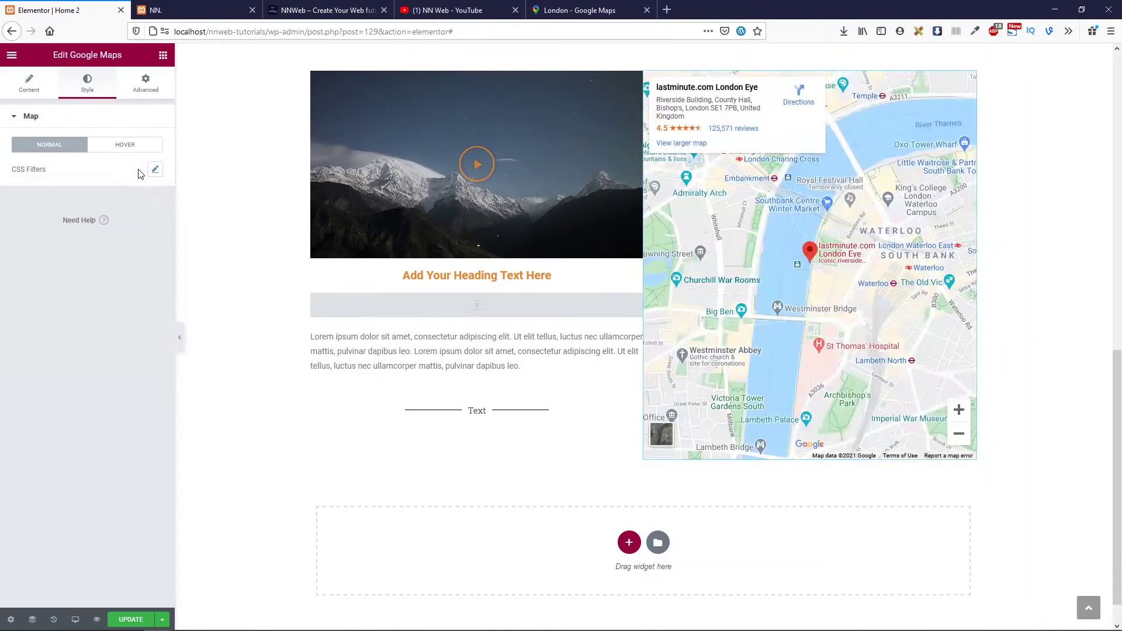
left_click(124, 147)
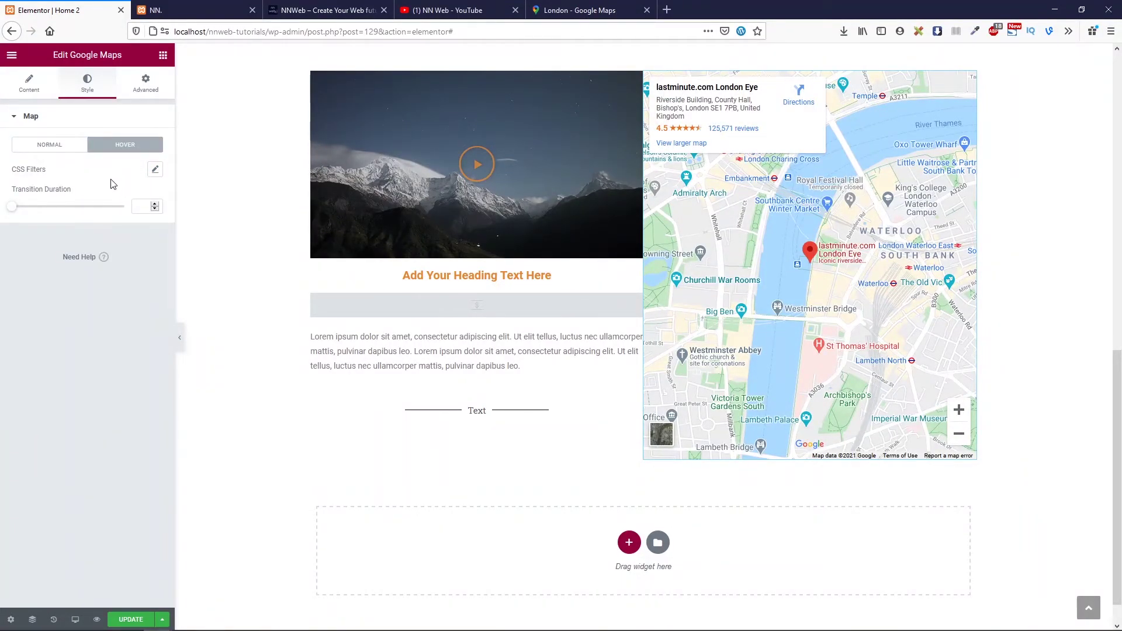
Browse the map's Motion Effects, Background and Border sections, then open the editor menu
left_click(156, 85)
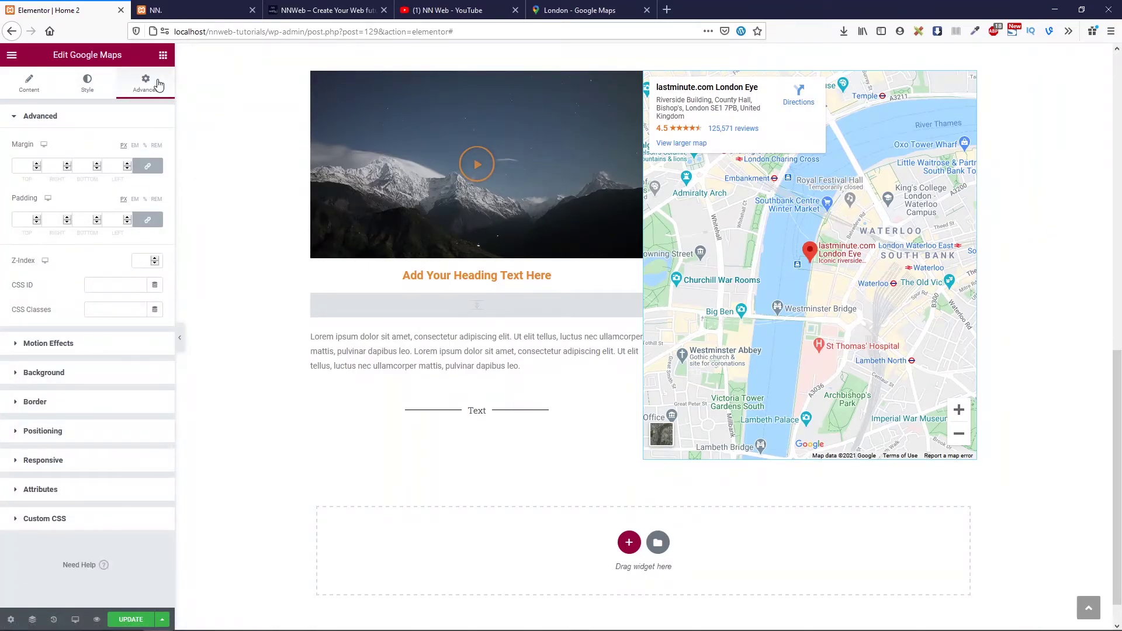
left_click(81, 346)
left_click(61, 234)
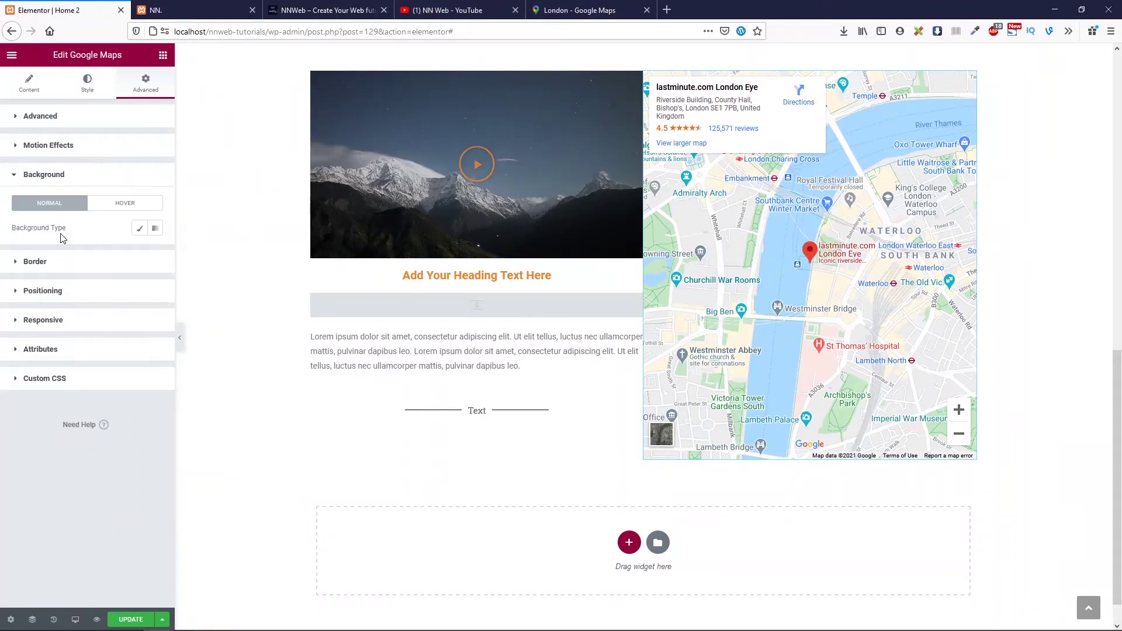
left_click(59, 263)
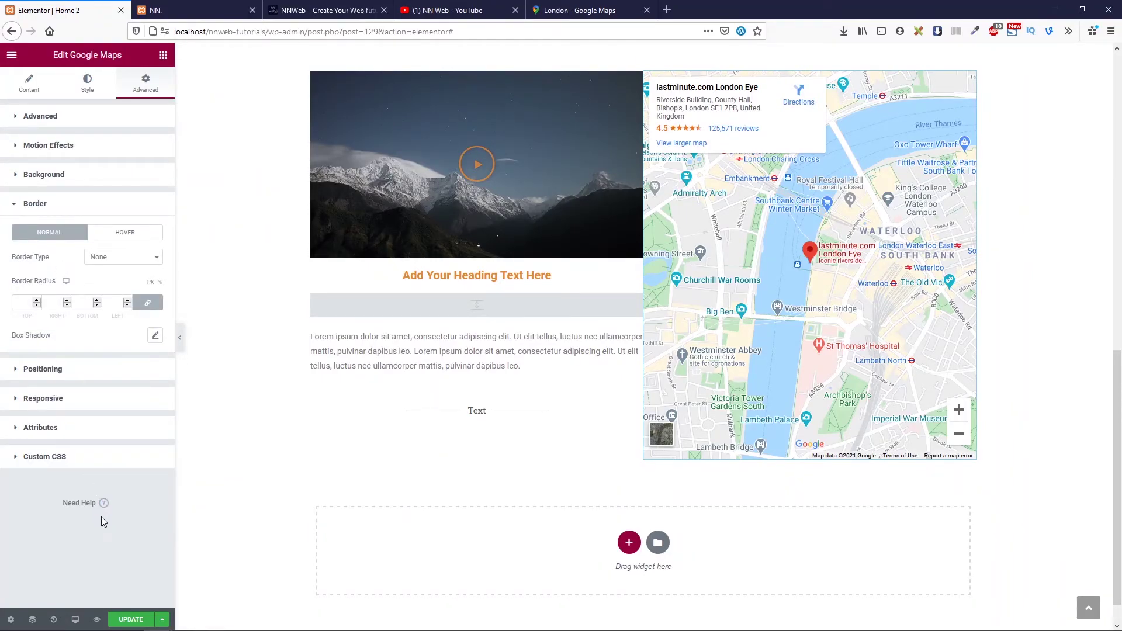
left_click(28, 85)
left_click(12, 55)
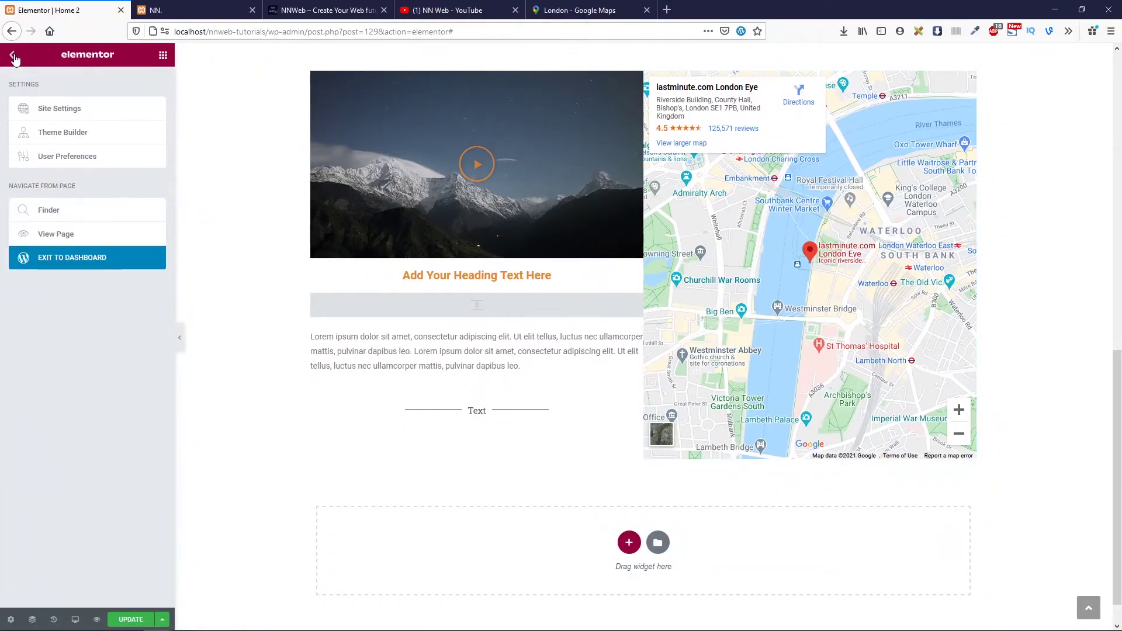
Place an Icon widget below the text divider and swap its icon for Tractor
left_click(163, 54)
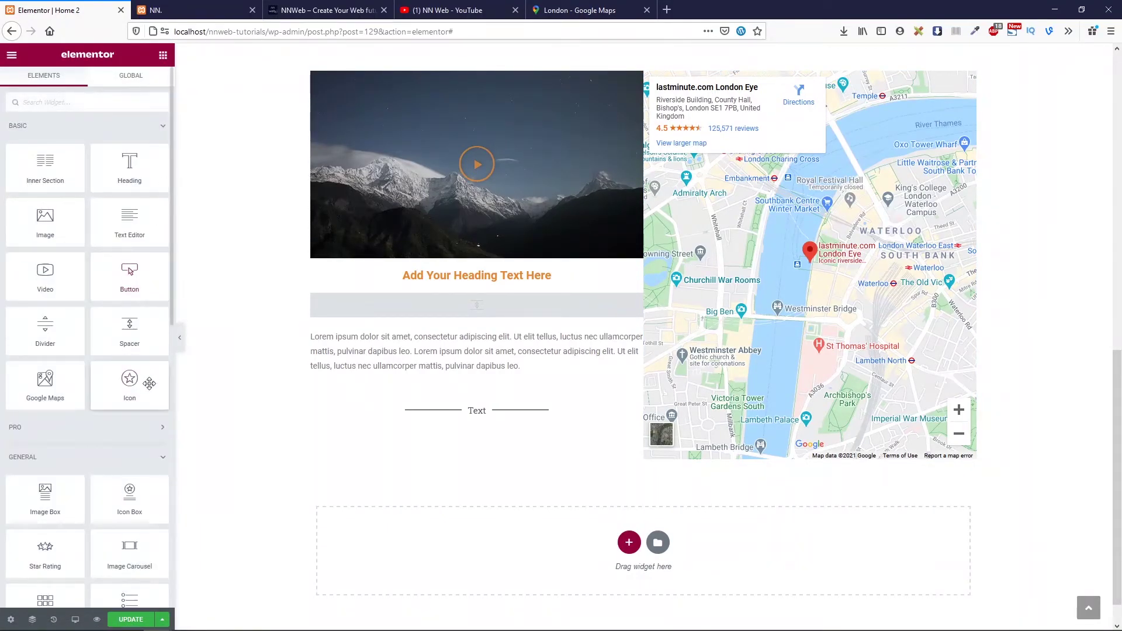
scroll(352, 391, "down", 1)
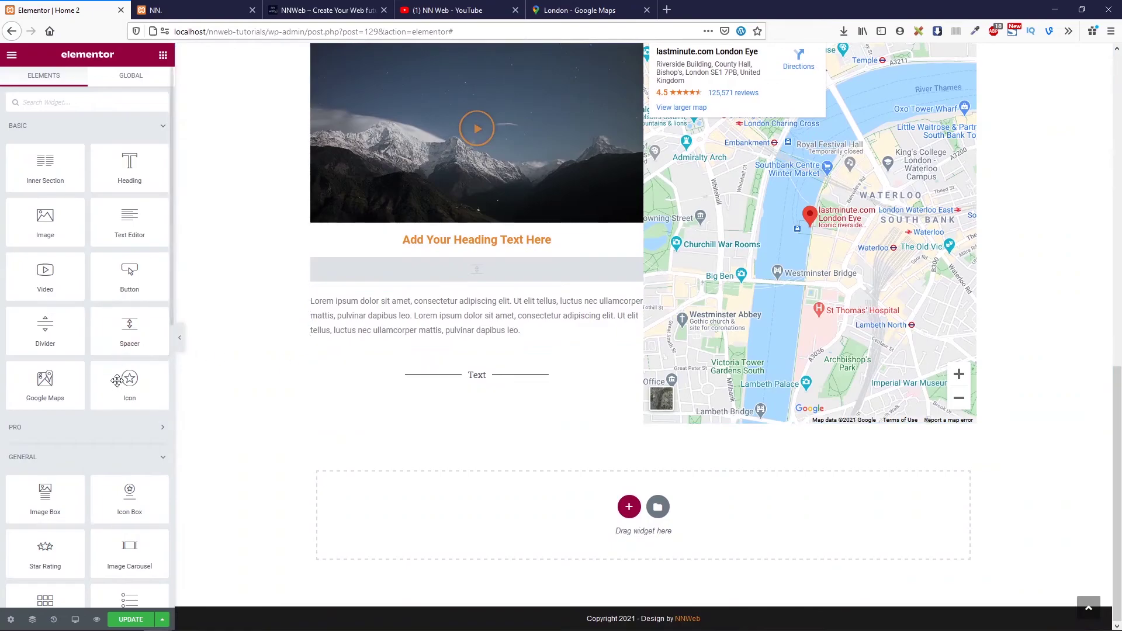
left_click_drag(126, 389, 453, 388)
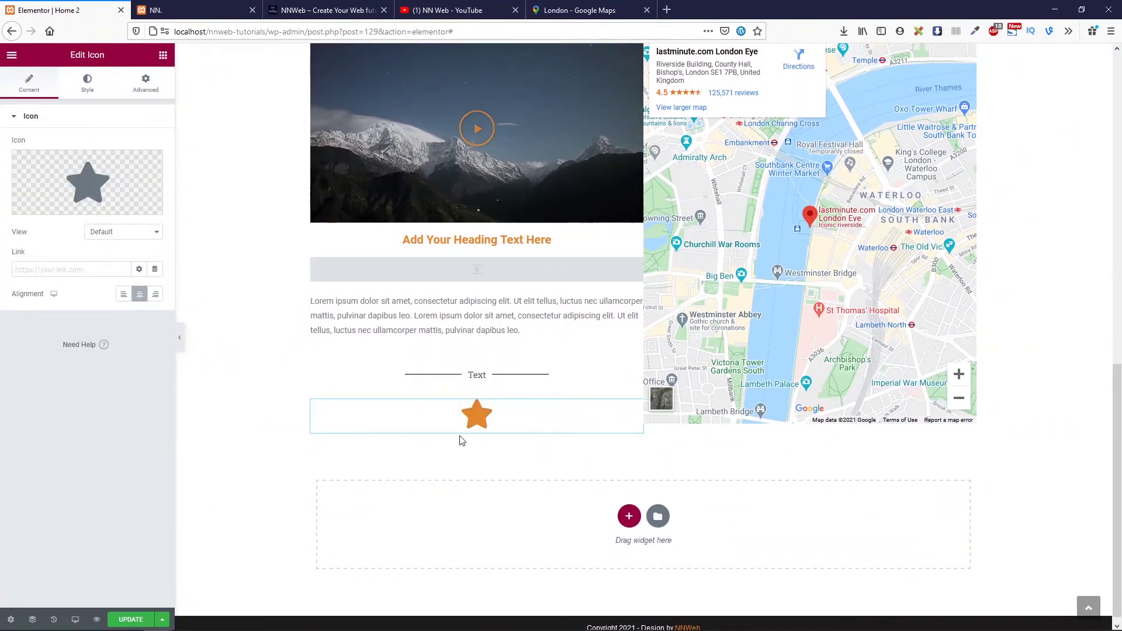
left_click(107, 180)
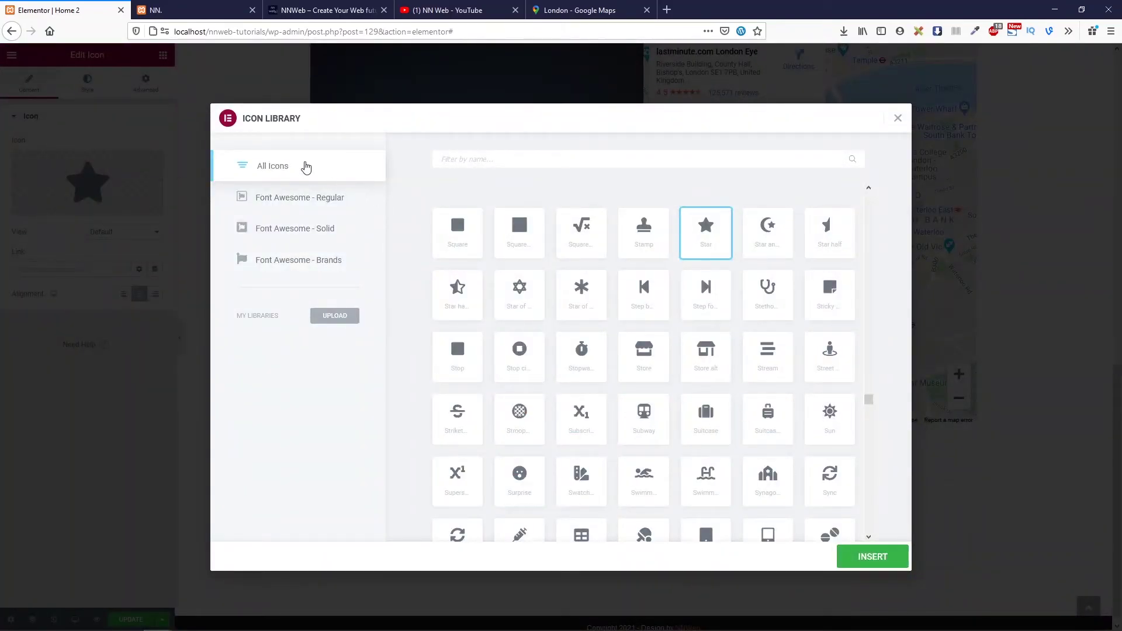
scroll(627, 364, "down", 5)
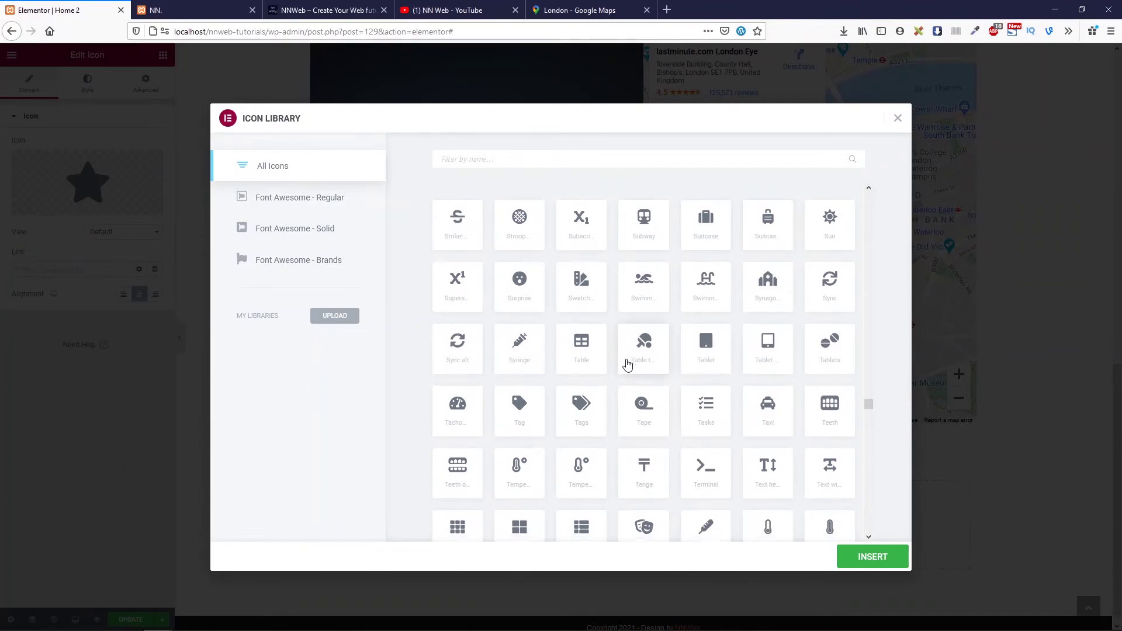
scroll(627, 364, "down", 4)
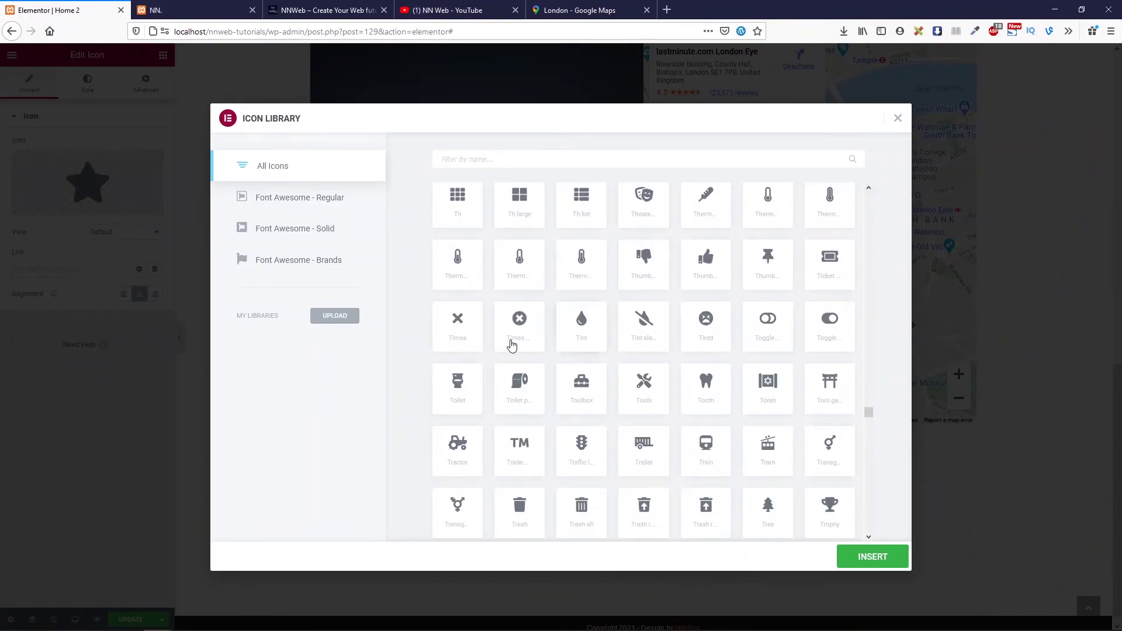
left_click(474, 435)
left_click(847, 551)
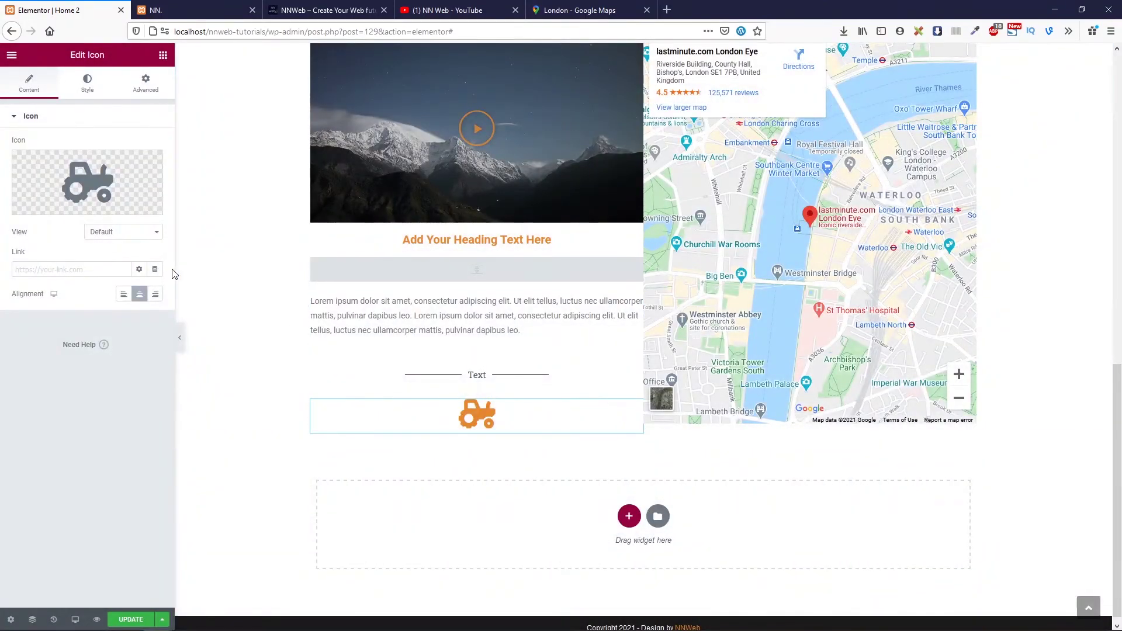
Style the tractor icon as Stacked with a Square shape, filled orange
left_click(136, 233)
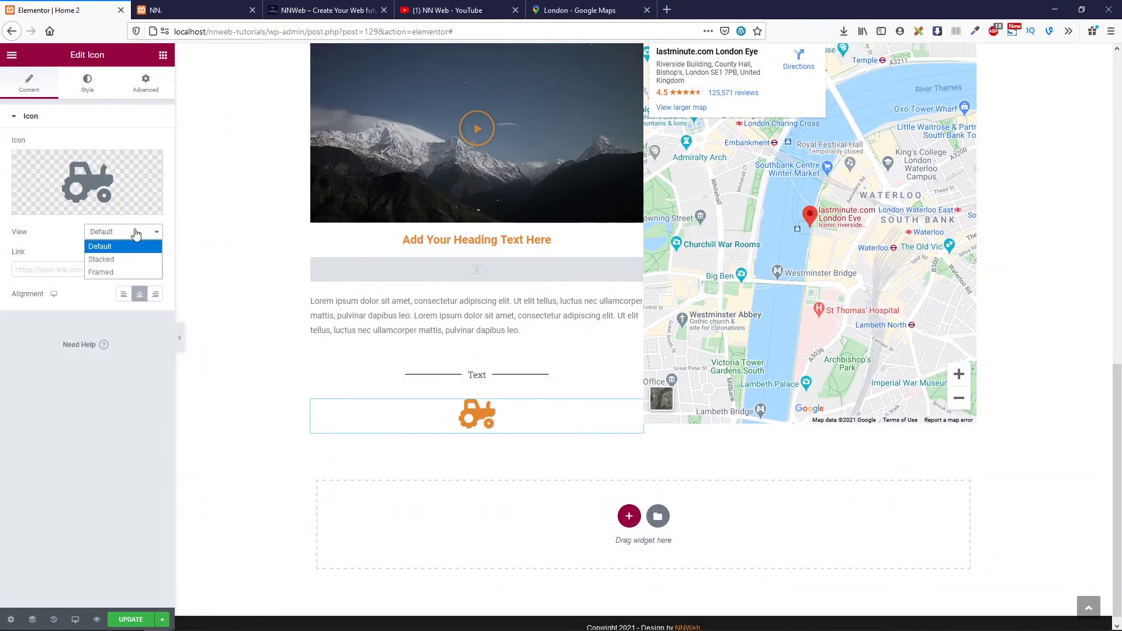
left_click(127, 261)
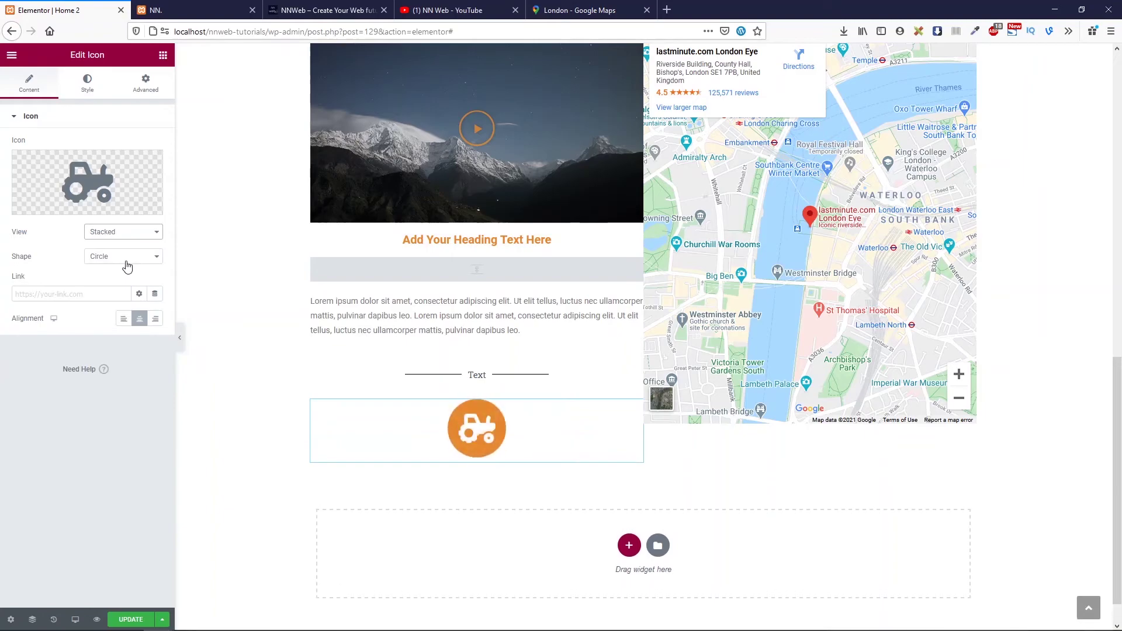
left_click(131, 233)
left_click(123, 272)
left_click(124, 257)
left_click(120, 284)
left_click(130, 232)
left_click(127, 260)
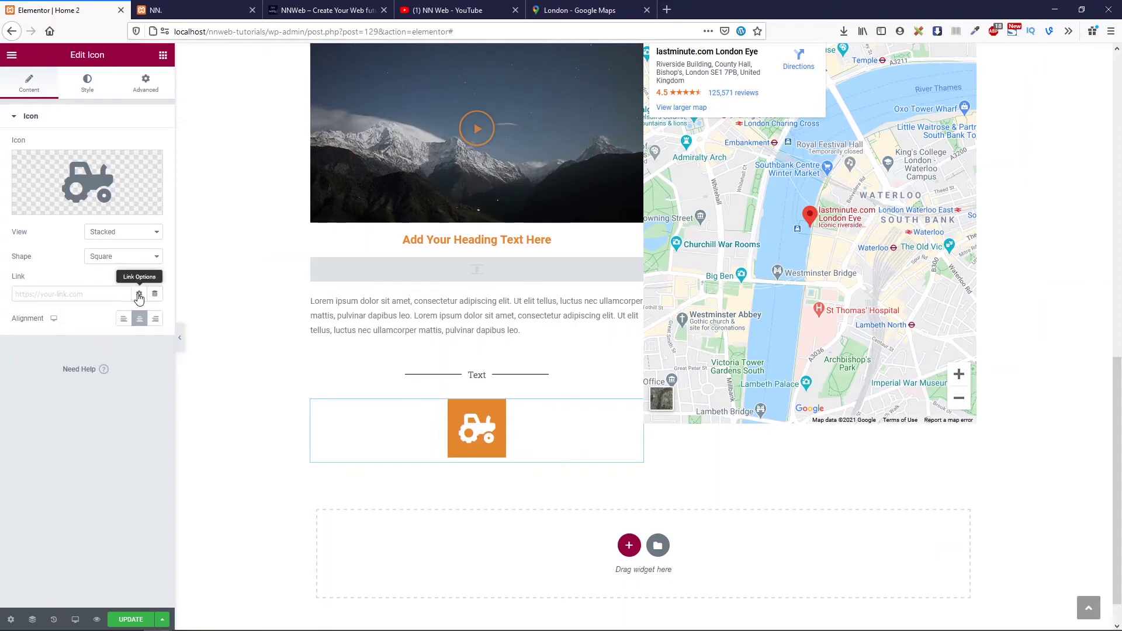
Centre the tractor icon in the column
left_click(139, 293)
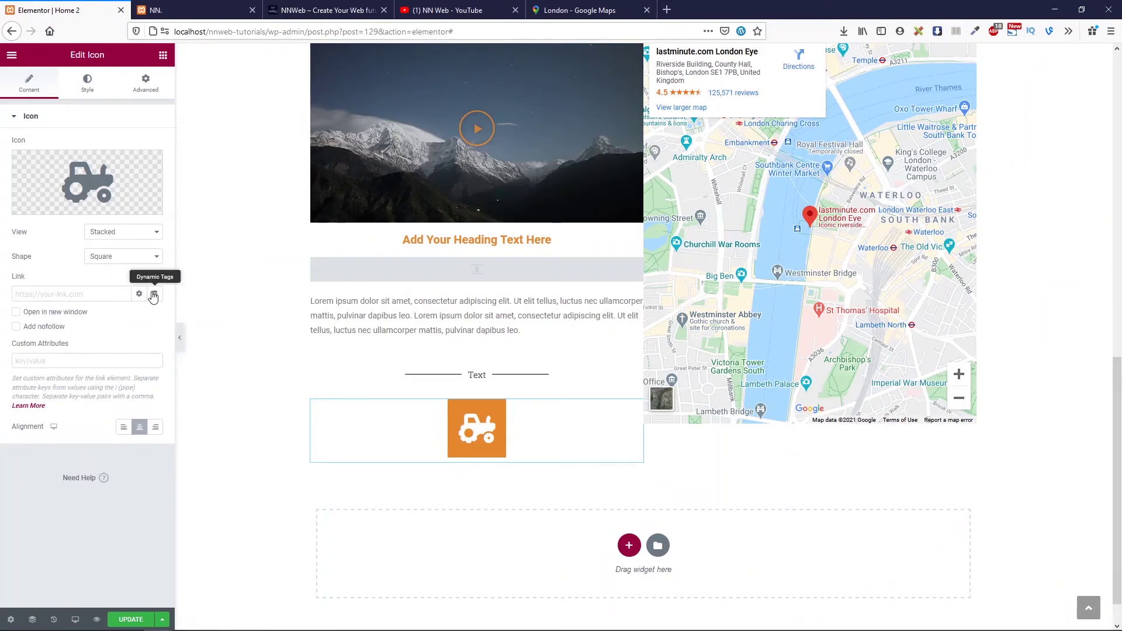
left_click(139, 293)
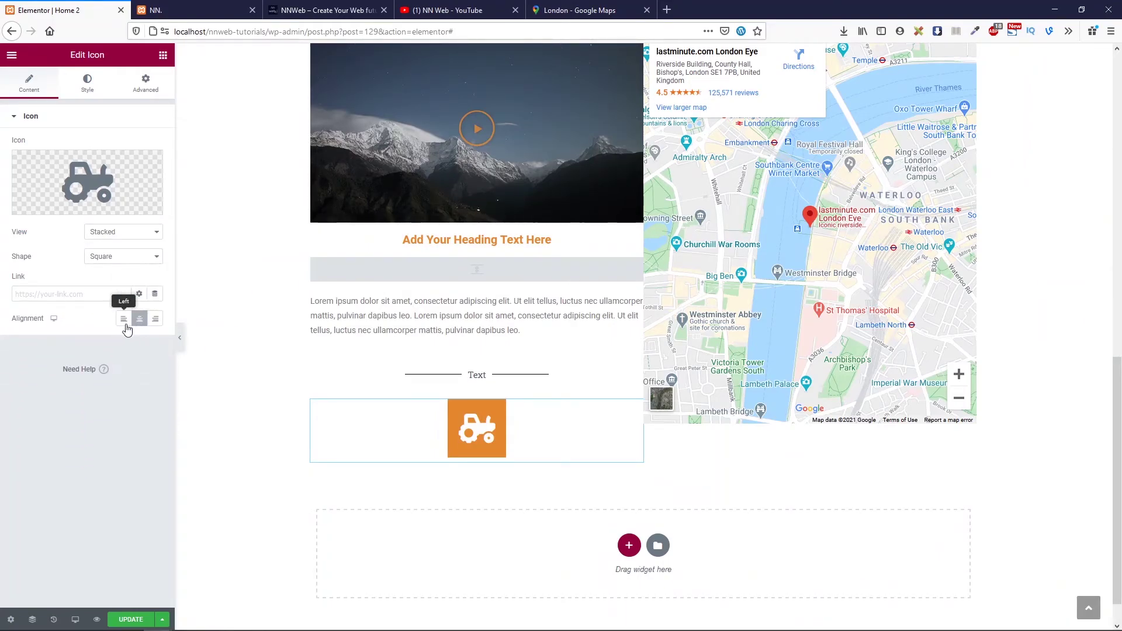
left_click(124, 319)
left_click(139, 318)
left_click(155, 319)
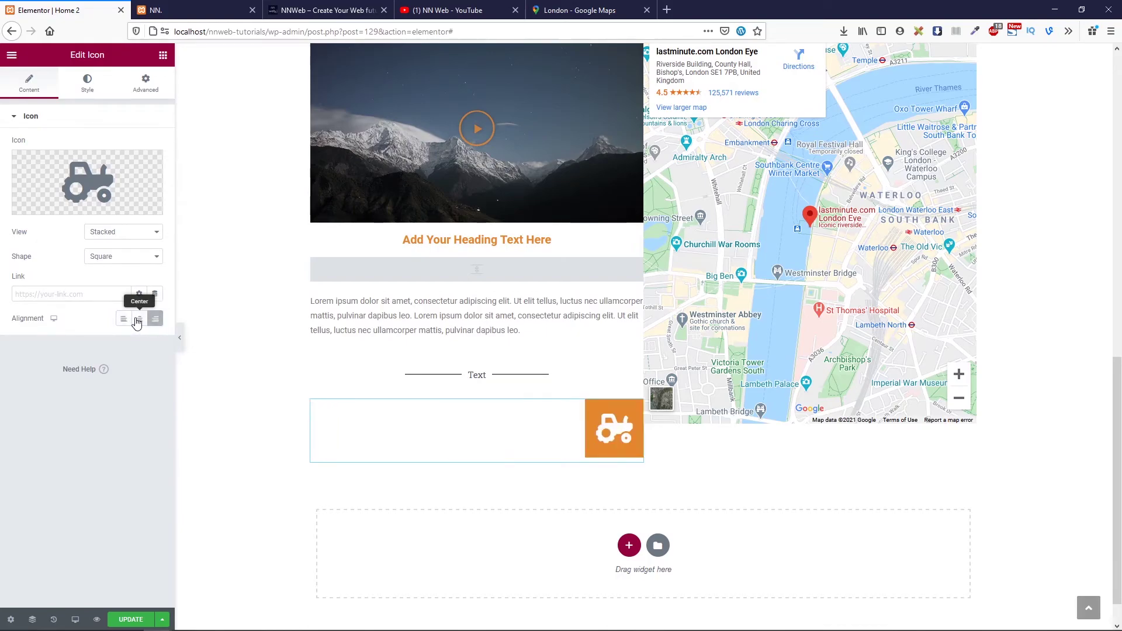
left_click(139, 319)
Check the tractor icon's Normal and Hover colours, then view its Advanced settings
left_click(89, 87)
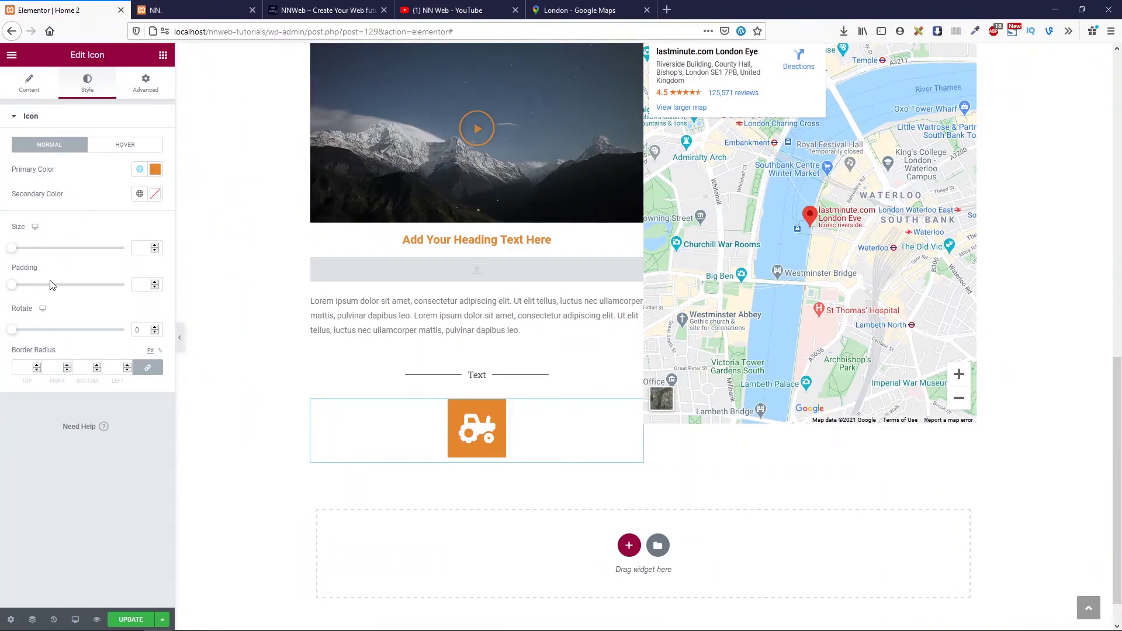
left_click(116, 151)
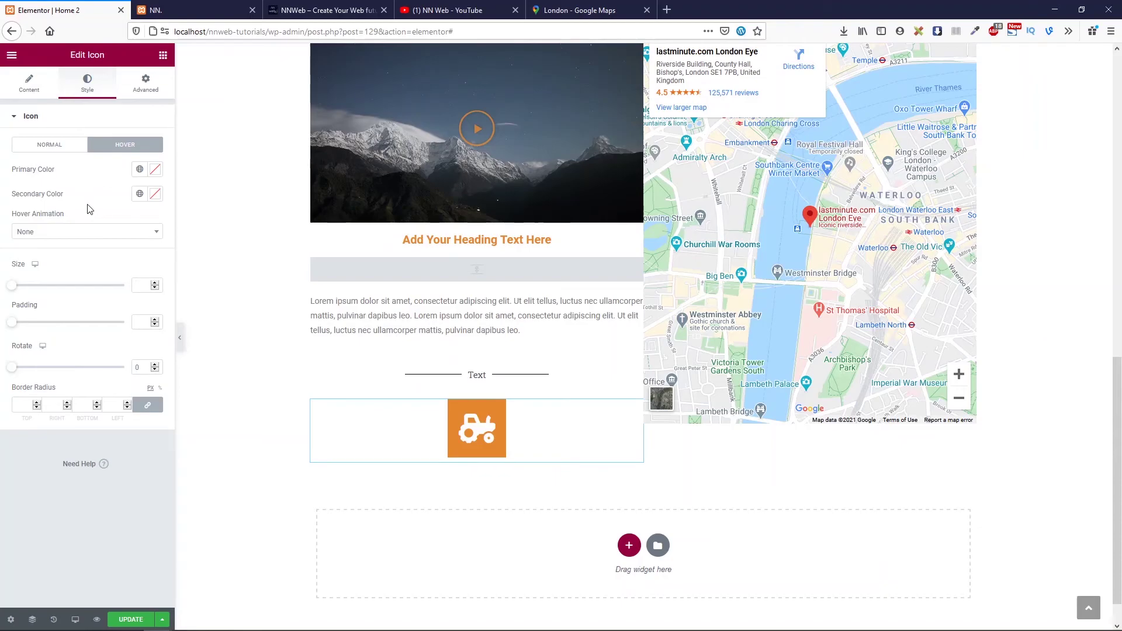
left_click(155, 84)
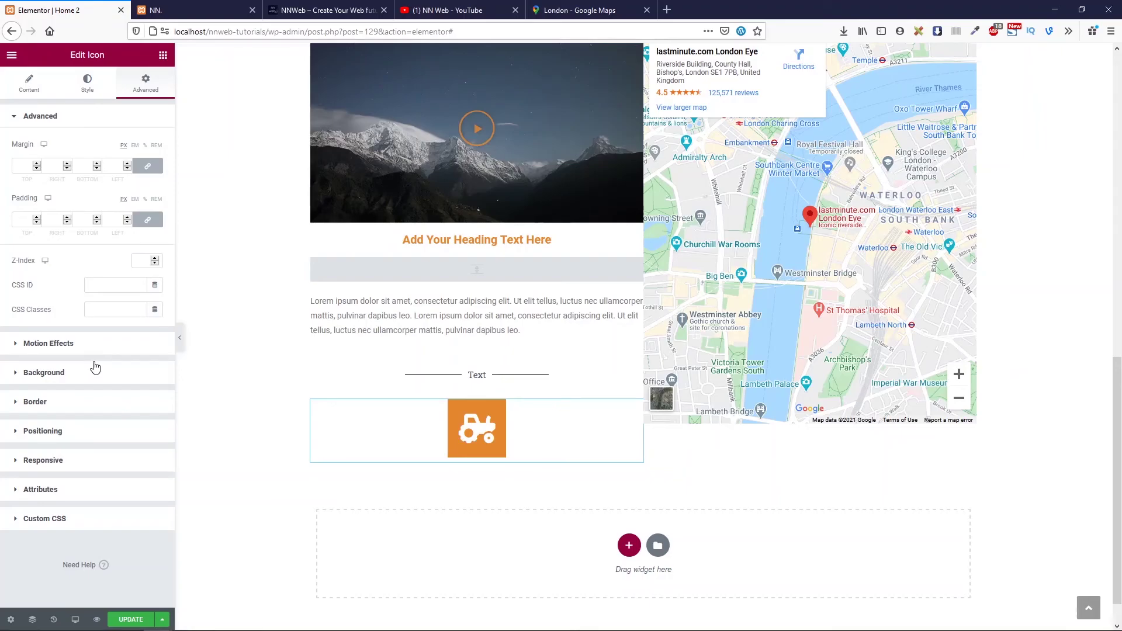
Reopen the widget panel and scroll through the Elements list
left_click(163, 56)
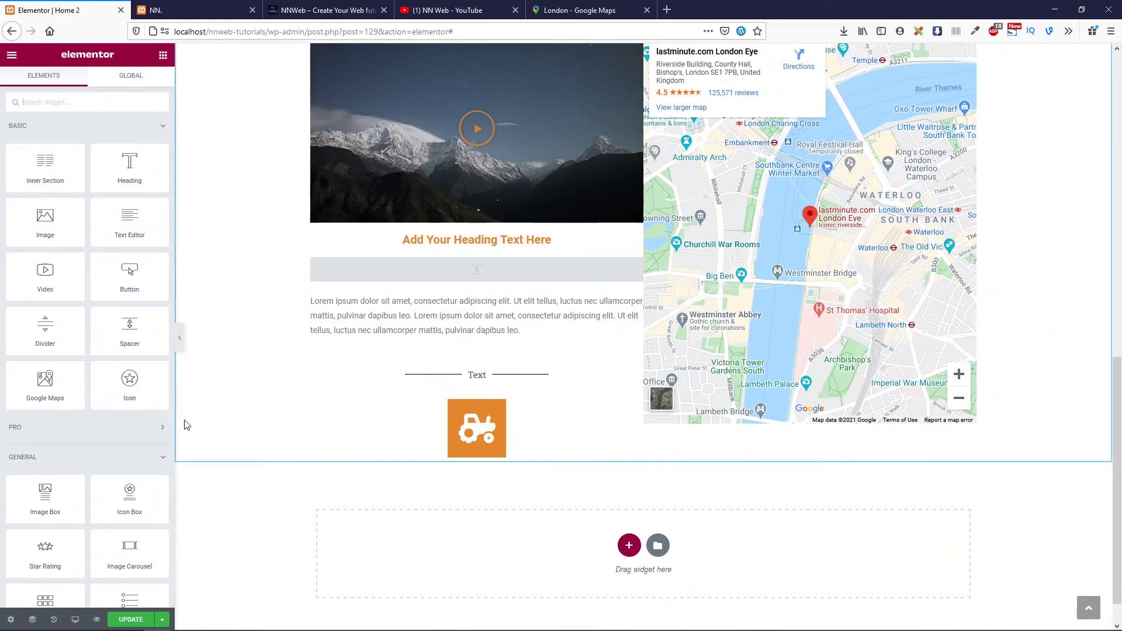
scroll(135, 421, "down", 3)
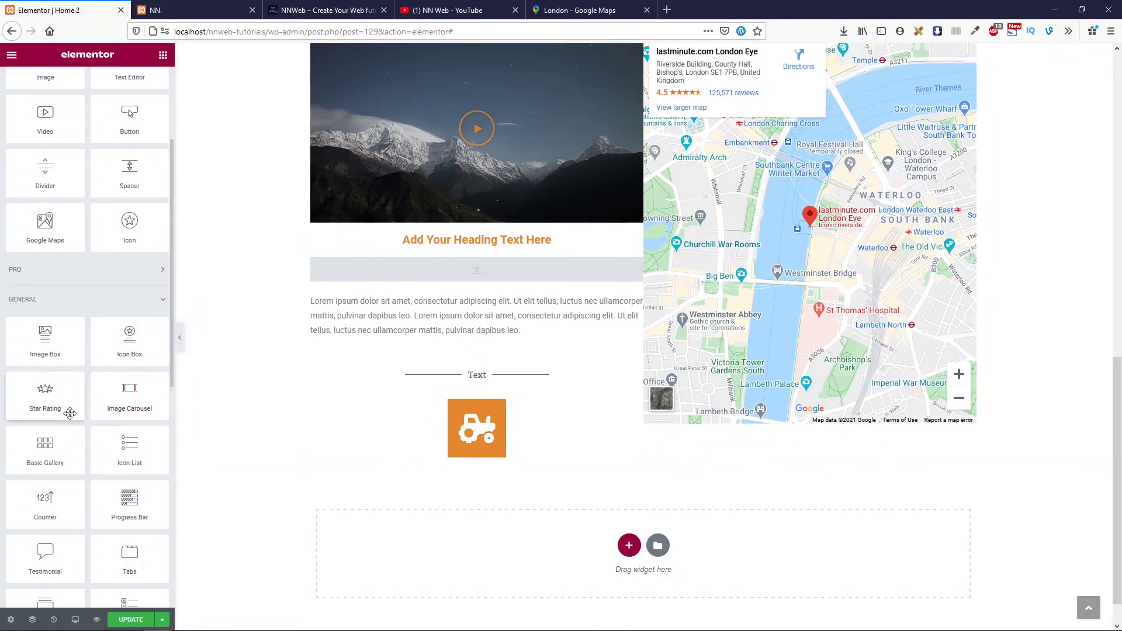
scroll(88, 427, "down", 5)
scroll(105, 447, "down", 5)
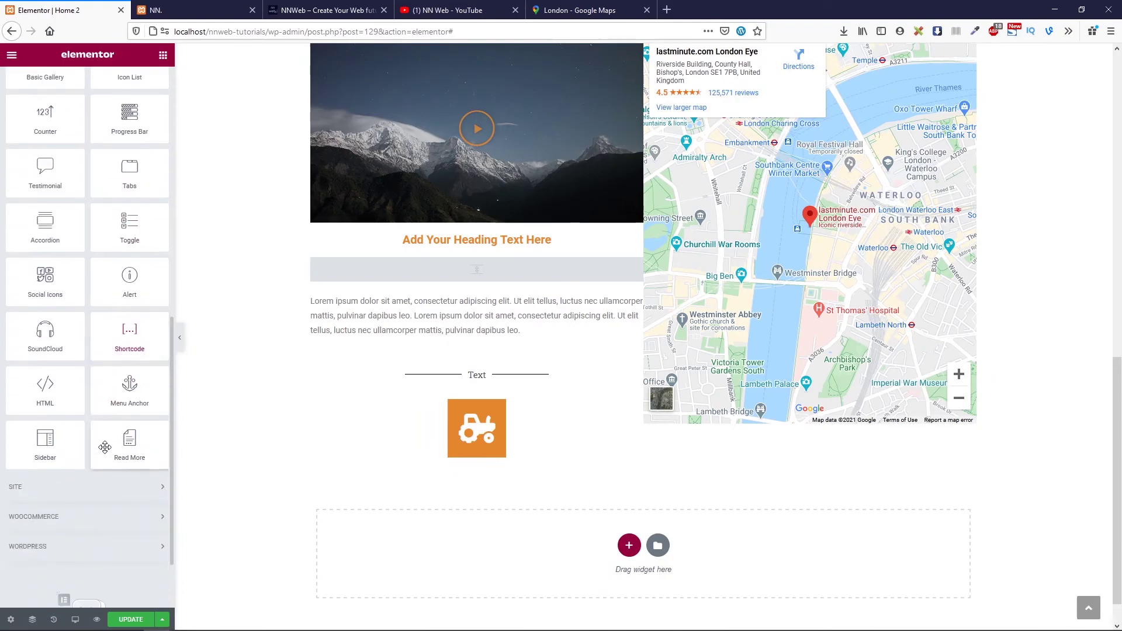
scroll(105, 448, "up", 4)
scroll(105, 447, "up", 2)
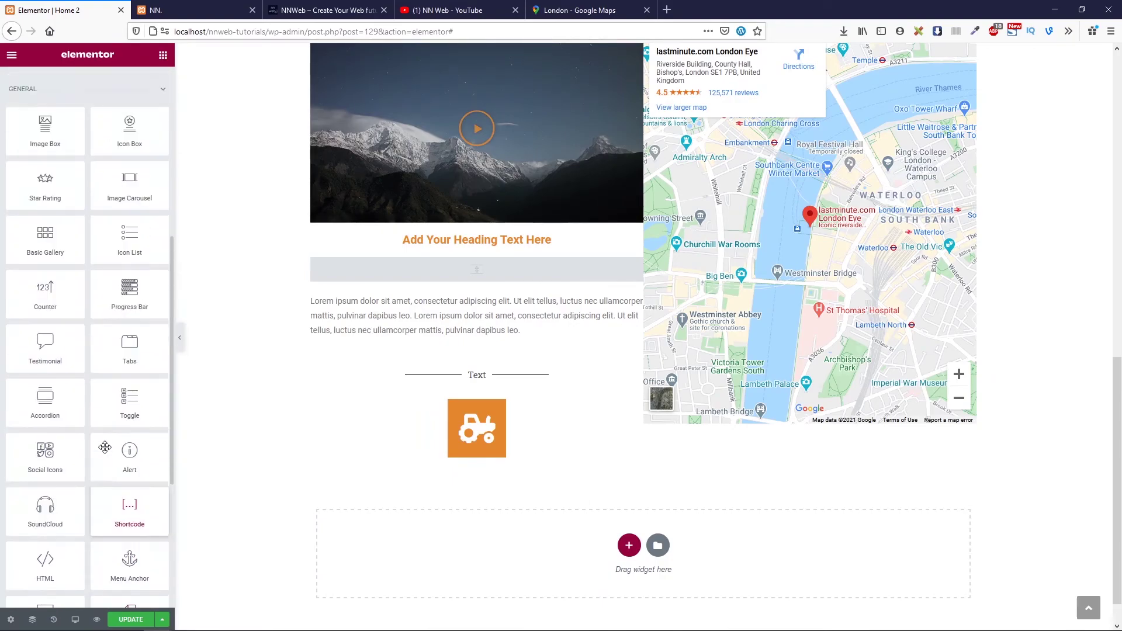
scroll(93, 439, "up", 5)
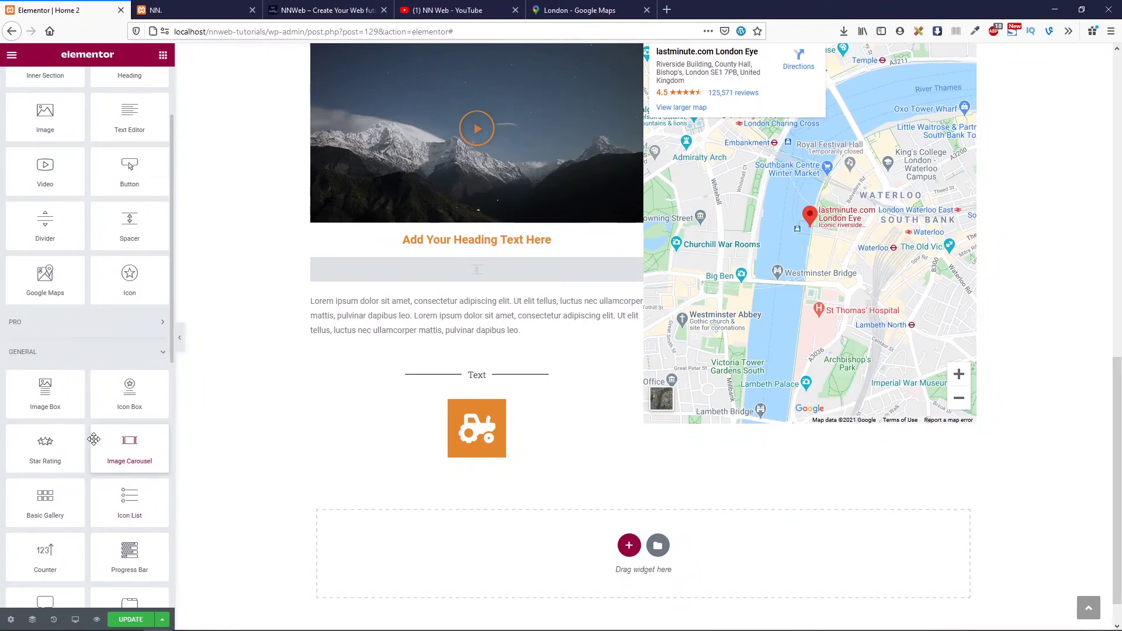